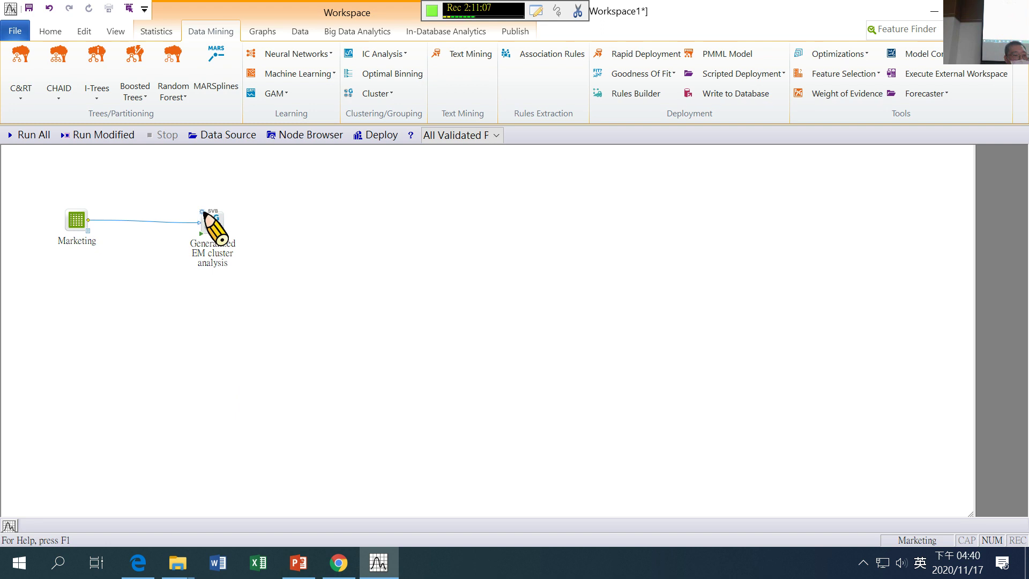
Set the Generalized EM cluster analysis node to report comprehensive results and use 5 clusters.
double_click(217, 221)
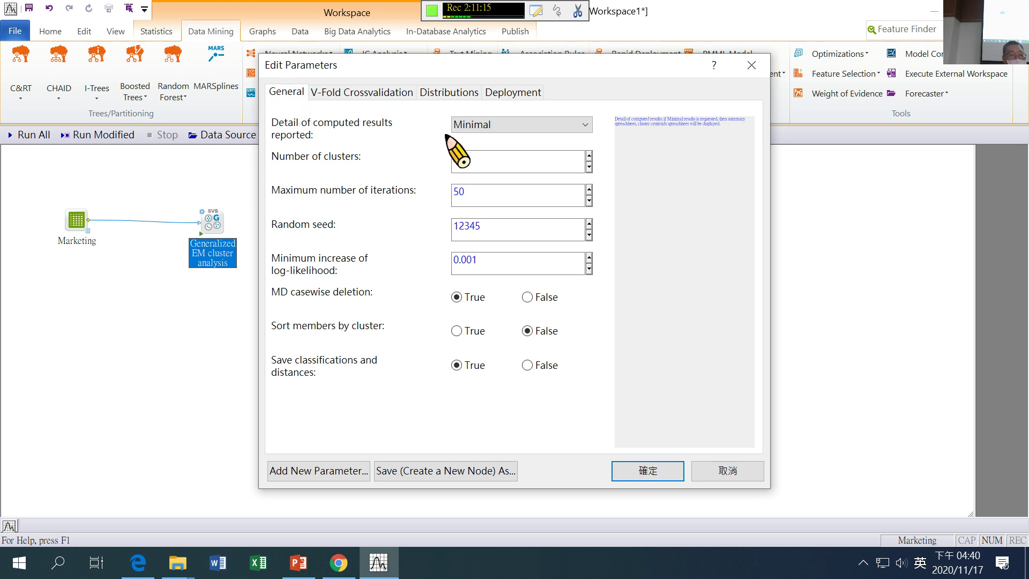
click(484, 128)
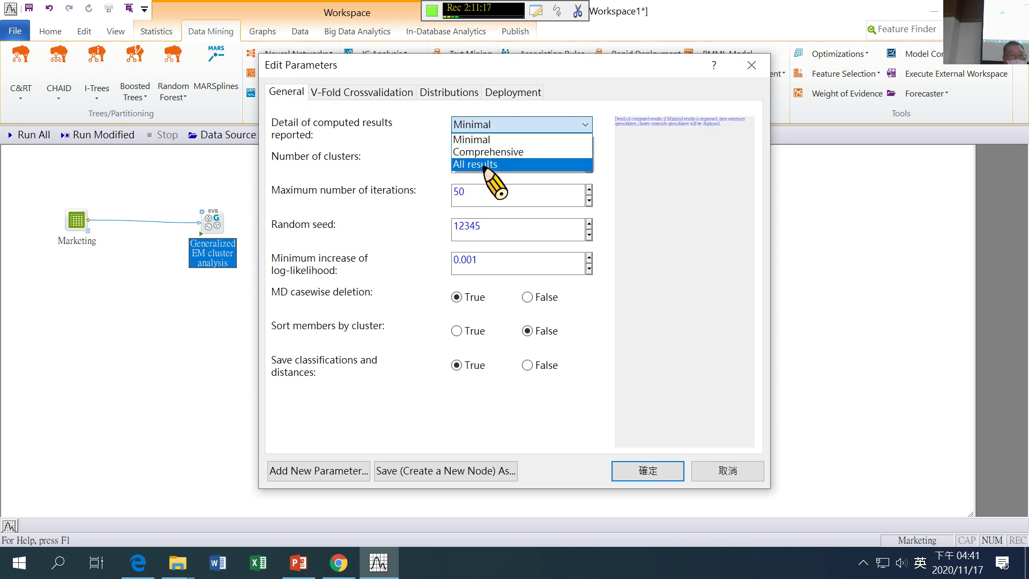
click(485, 154)
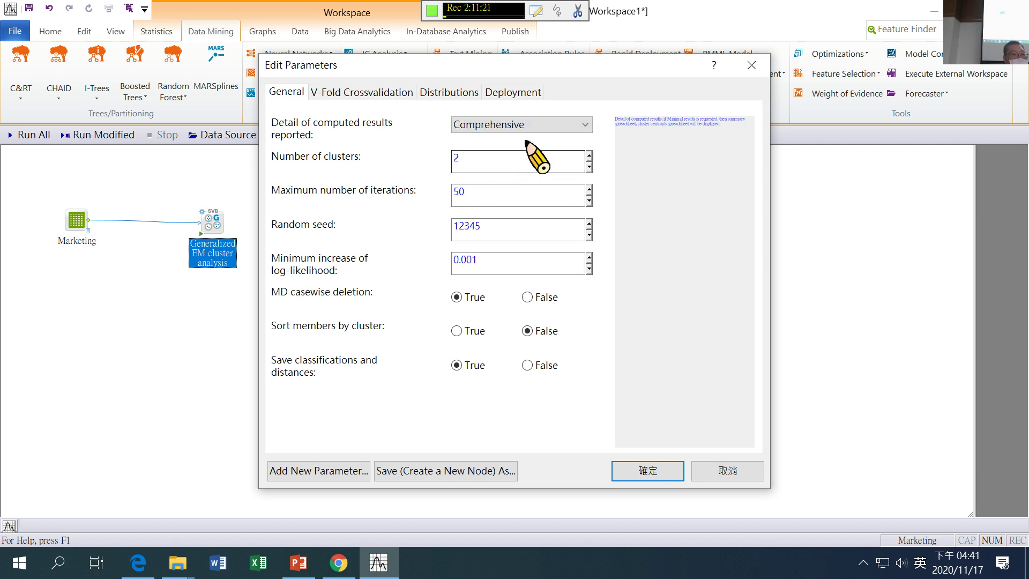
double_click(467, 157)
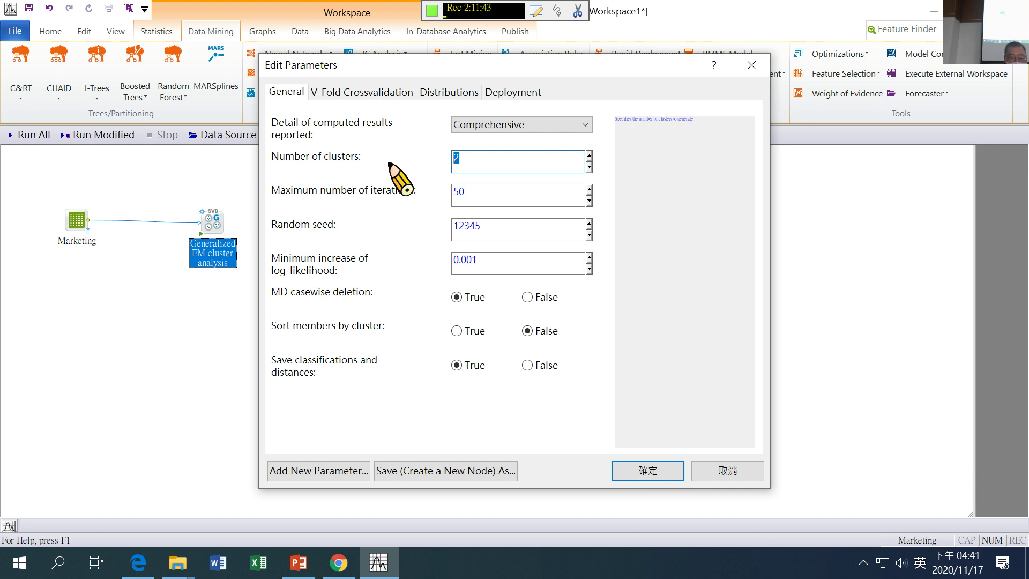
text(4)
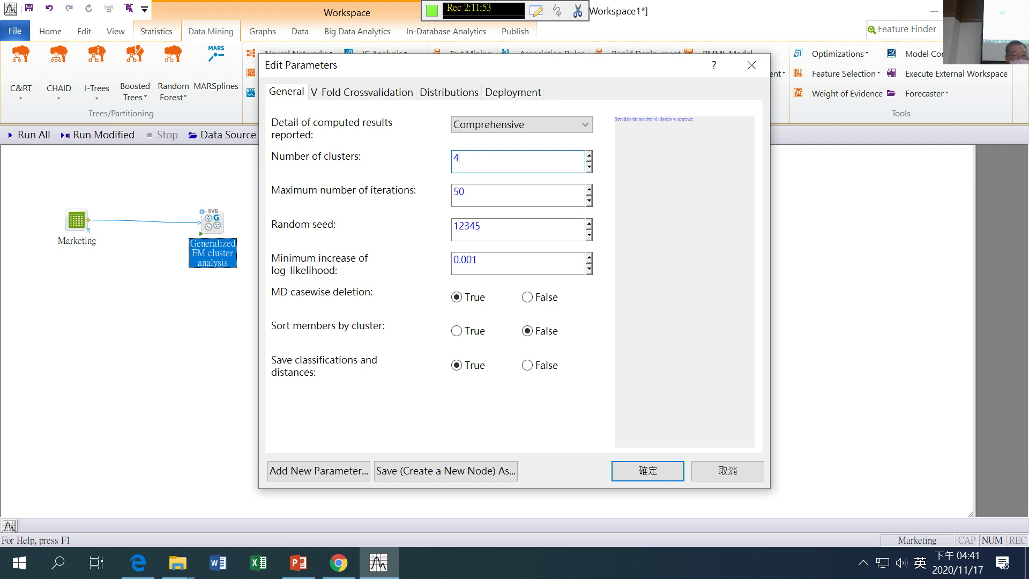
key(BackSpace)
text(5)
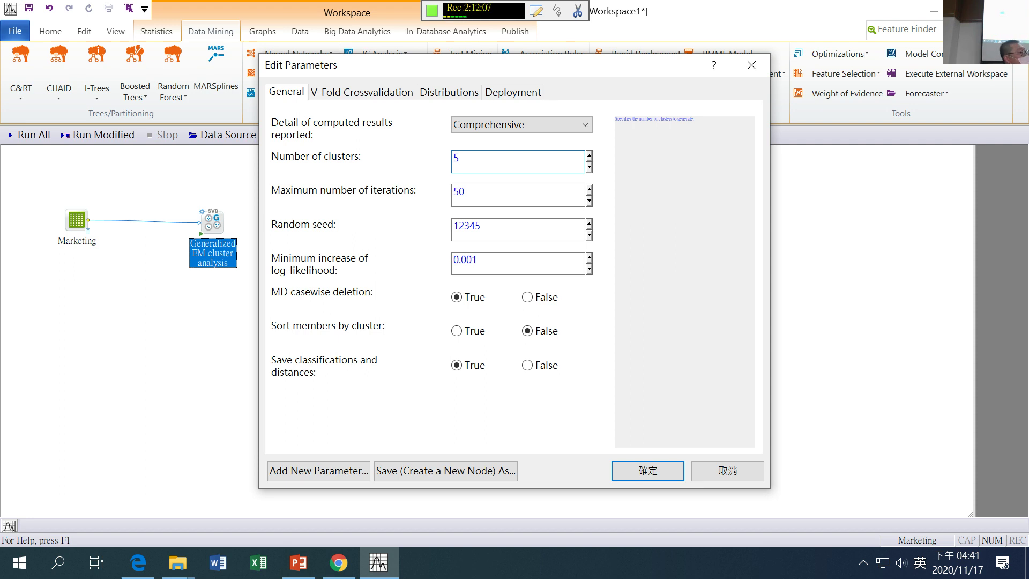
Enable V-fold cross-validation for the cluster analysis and review its fold, seed and cluster-range settings.
click(341, 91)
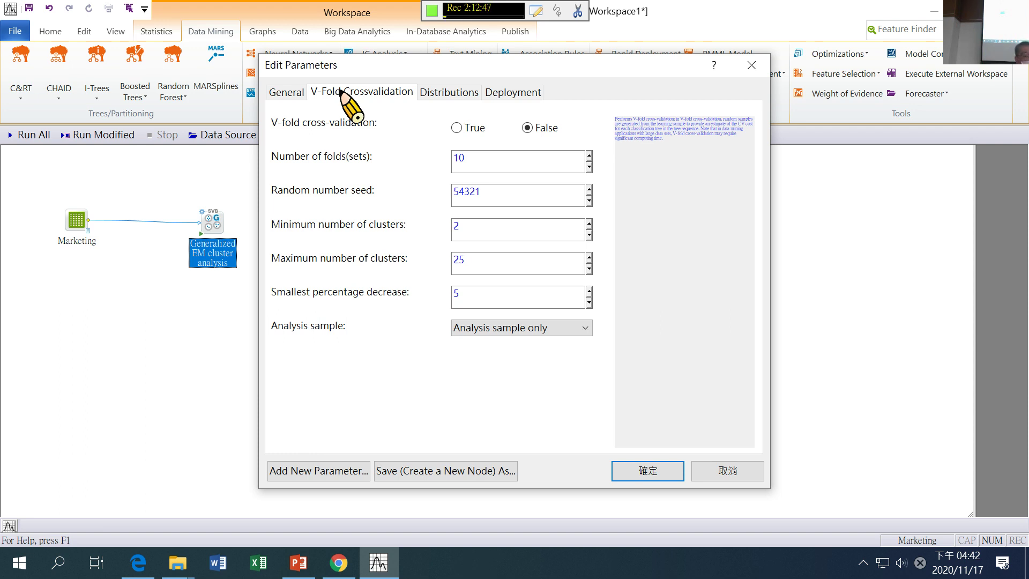
click(464, 130)
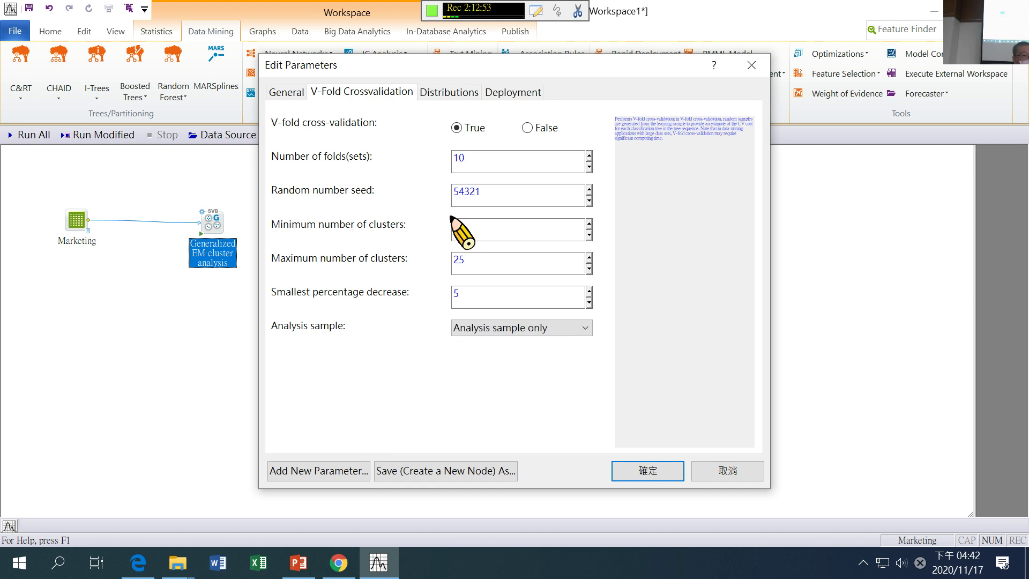
click(480, 159)
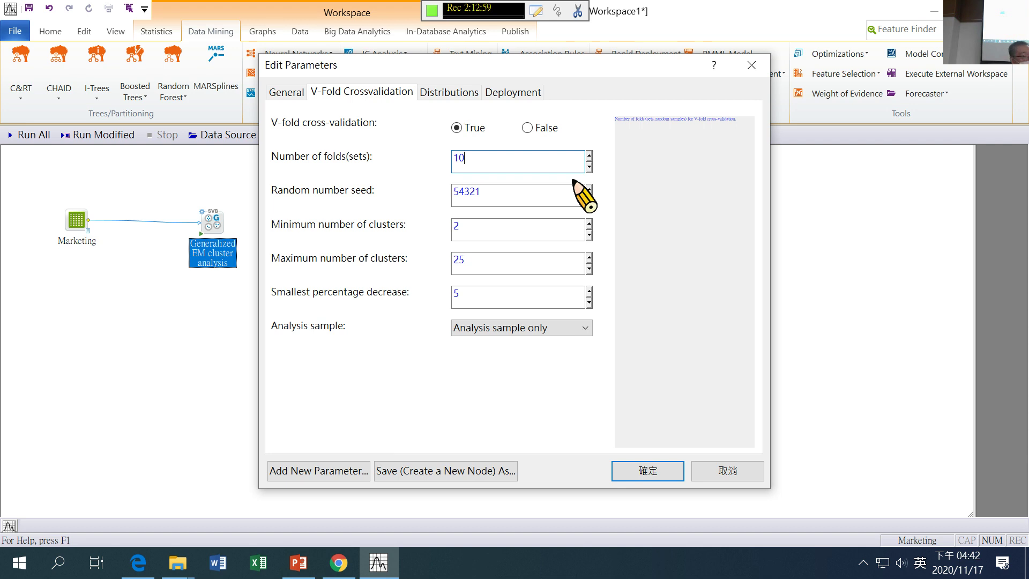
click(528, 200)
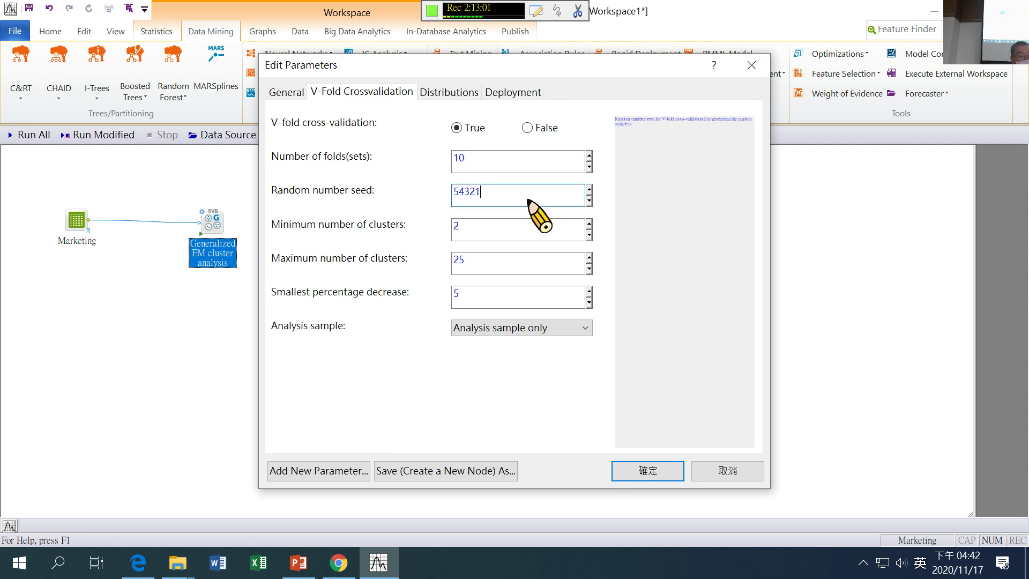
click(494, 230)
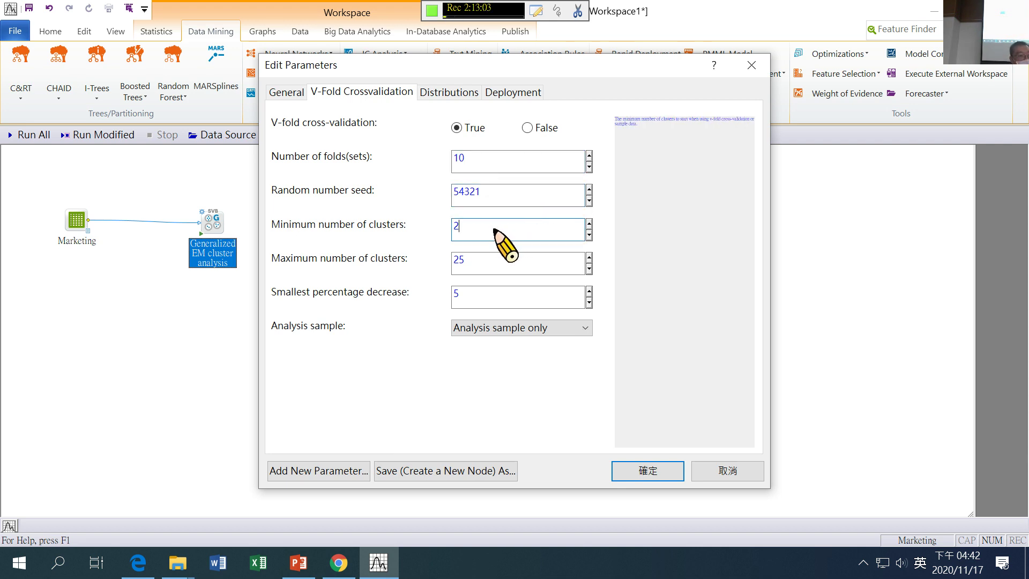
click(470, 269)
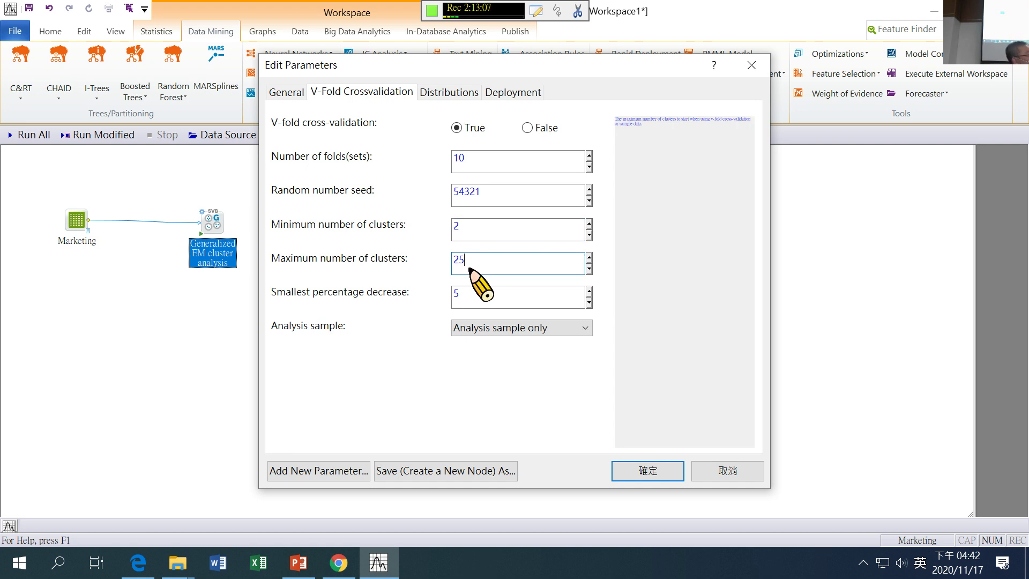
click(490, 225)
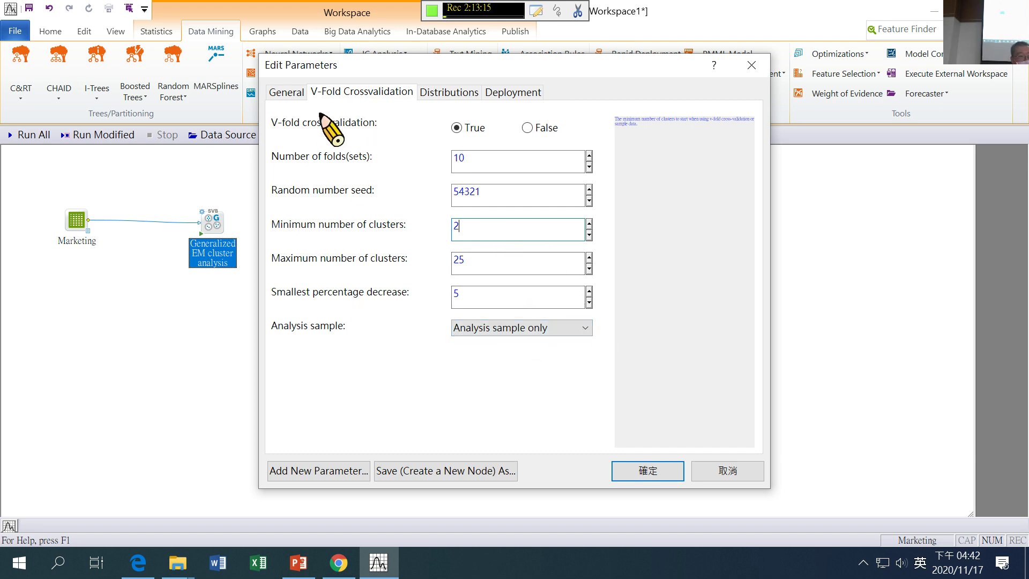
Set Sort members by cluster to True in the general parameters and apply the node's settings.
click(282, 96)
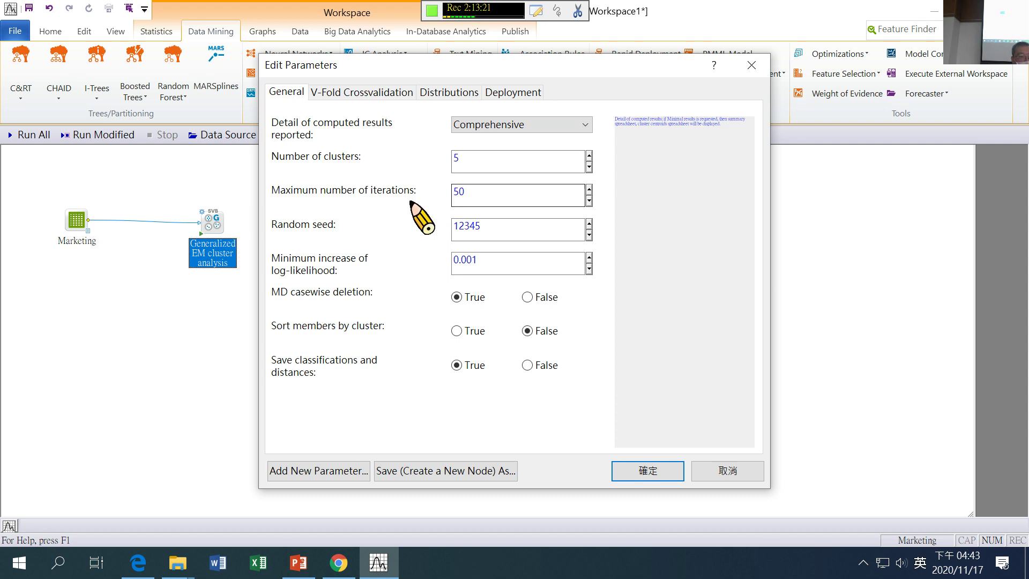
click(480, 196)
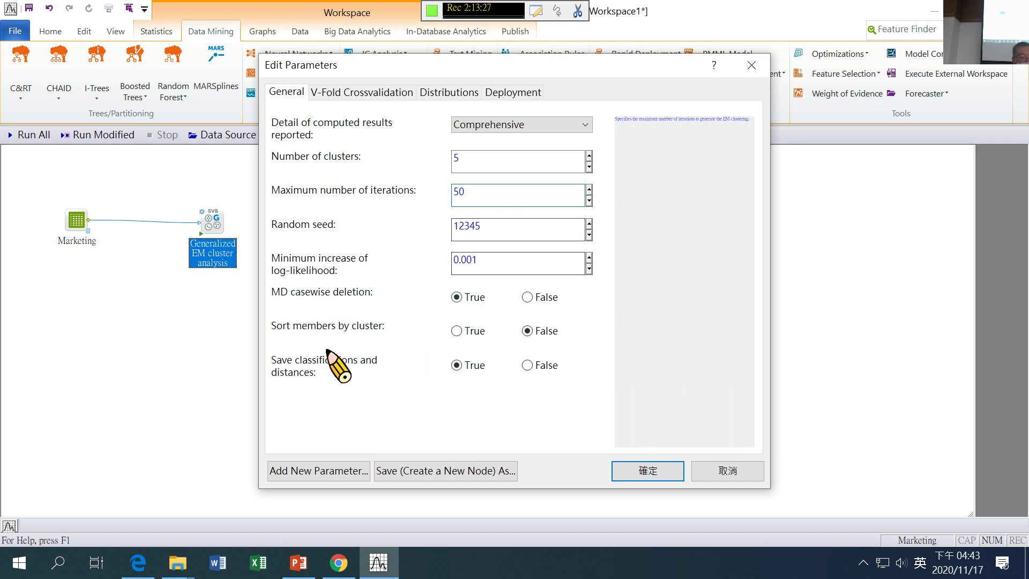
click(458, 331)
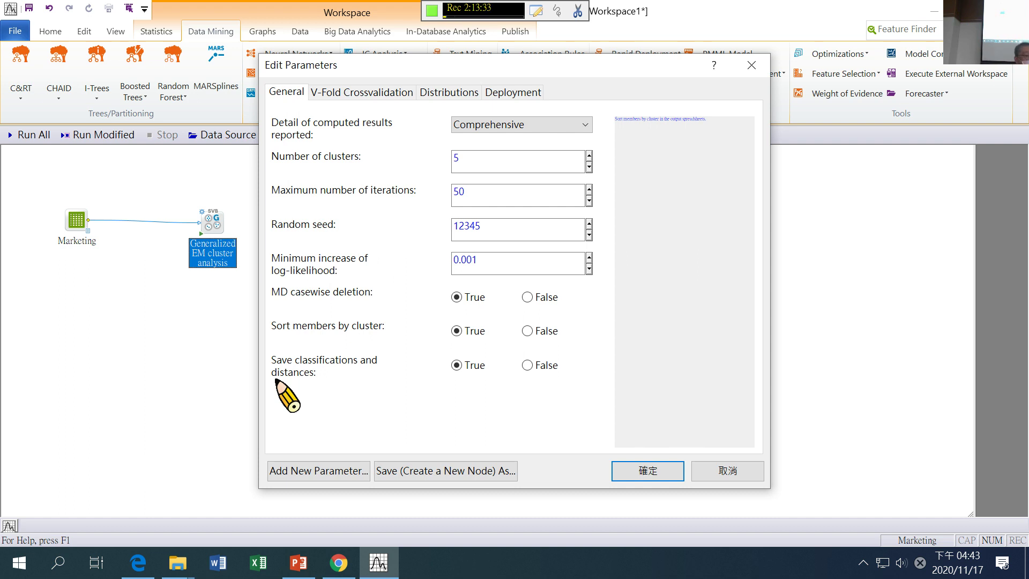
click(498, 161)
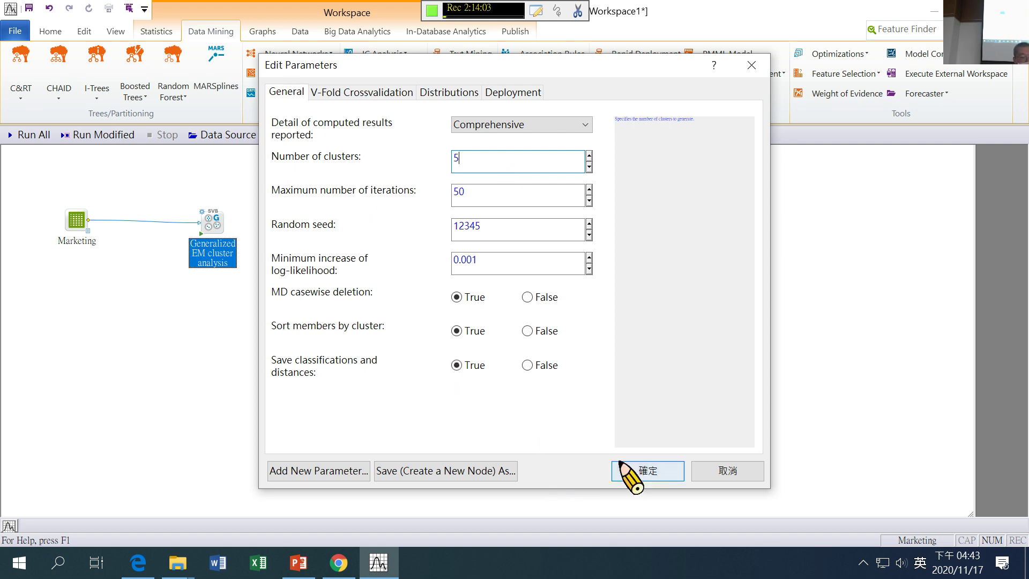
click(632, 473)
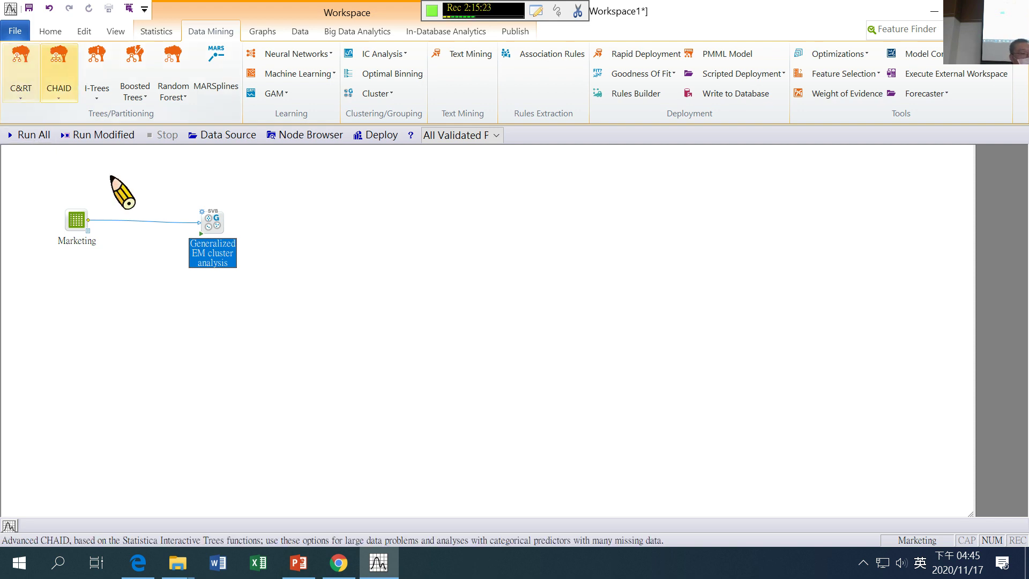
Move the Generalized EM cluster analysis node farther from Marketing, and check both nodes' settings without changing them.
drag(210, 232, 268, 202)
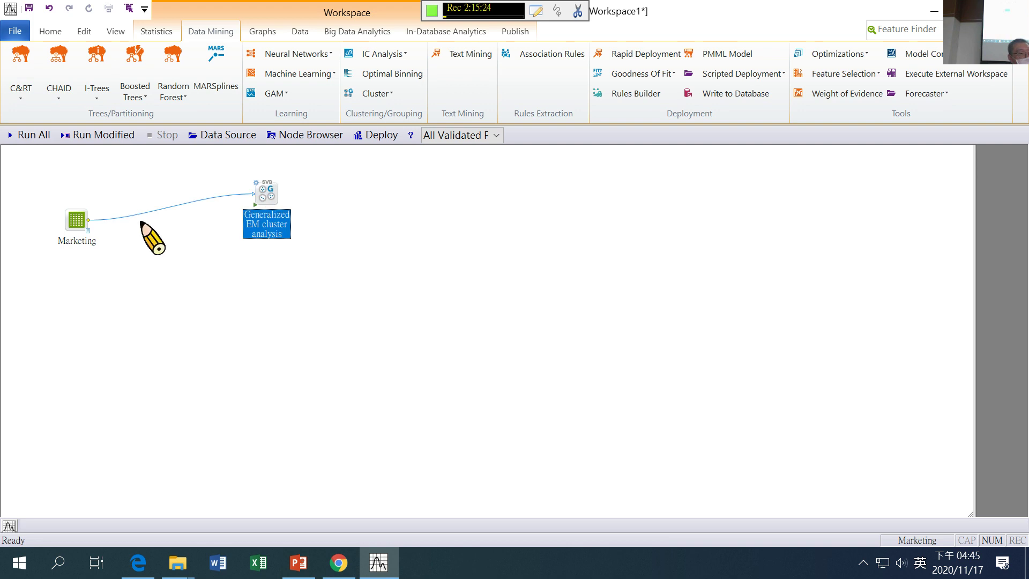
click(86, 229)
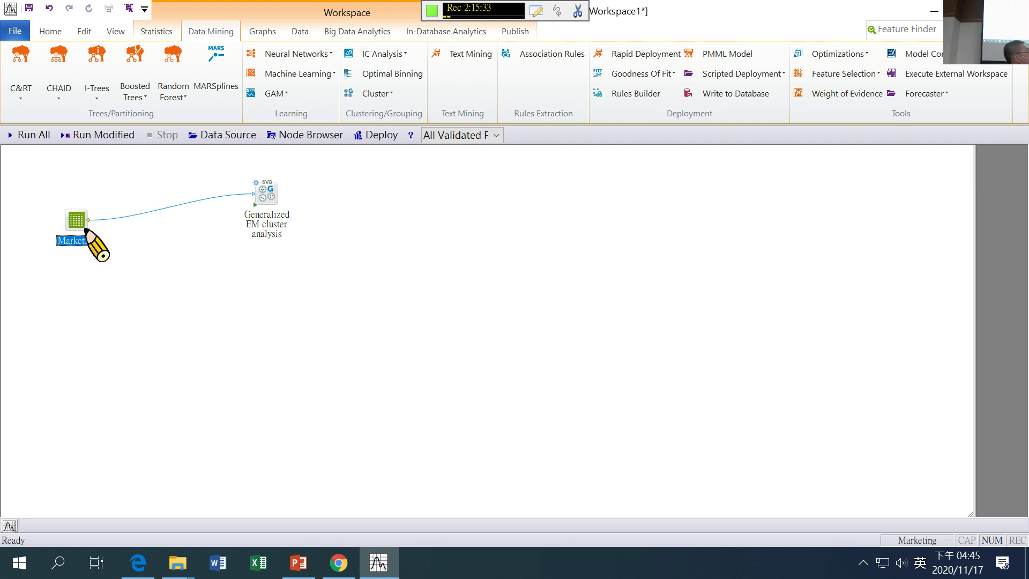
double_click(259, 185)
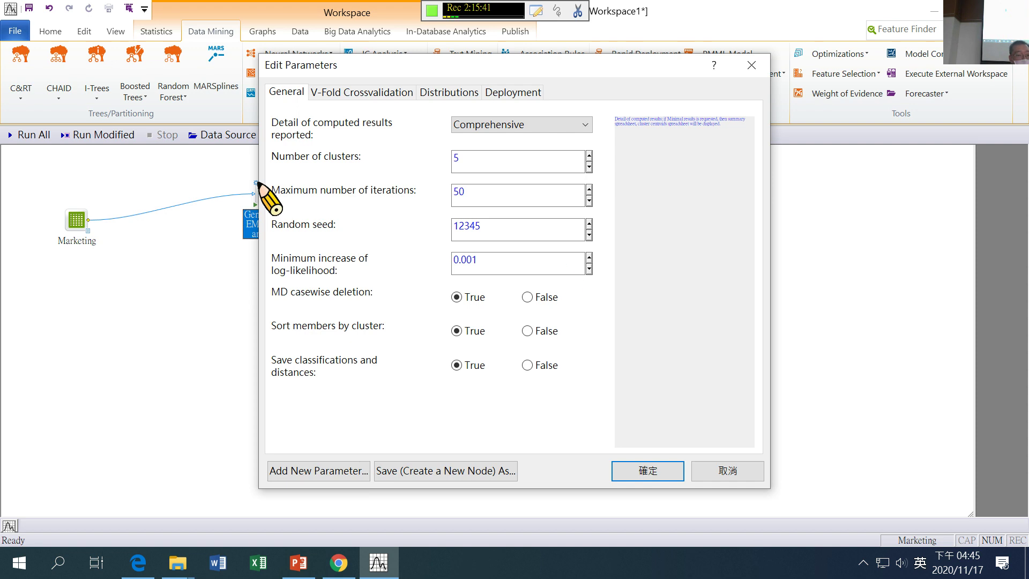
click(739, 471)
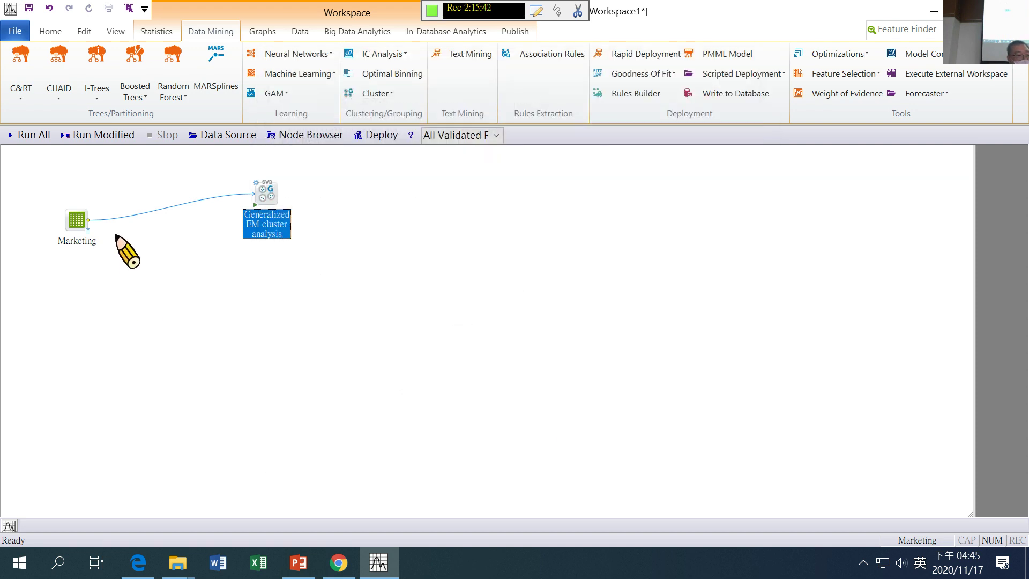
double_click(75, 221)
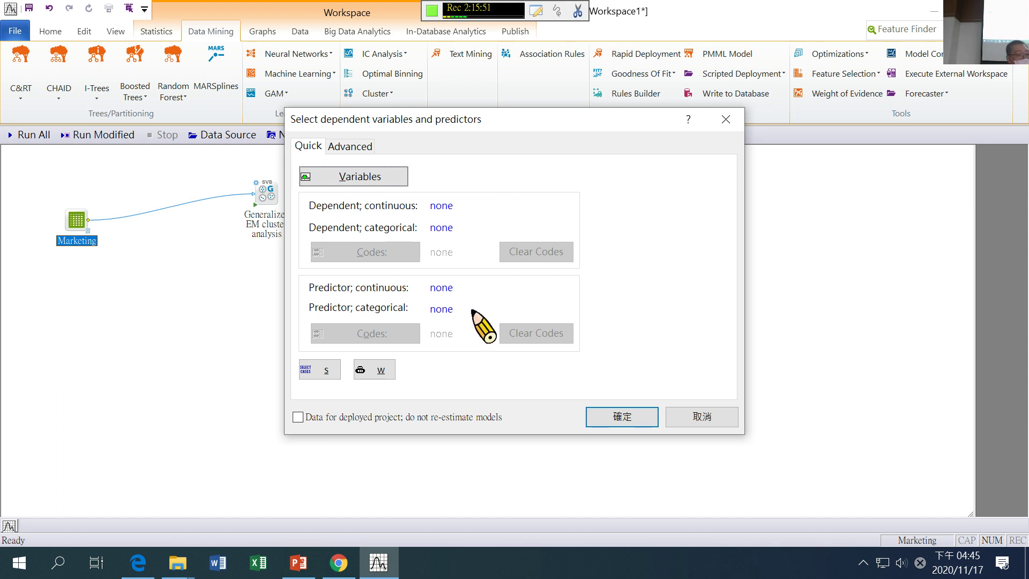
click(691, 415)
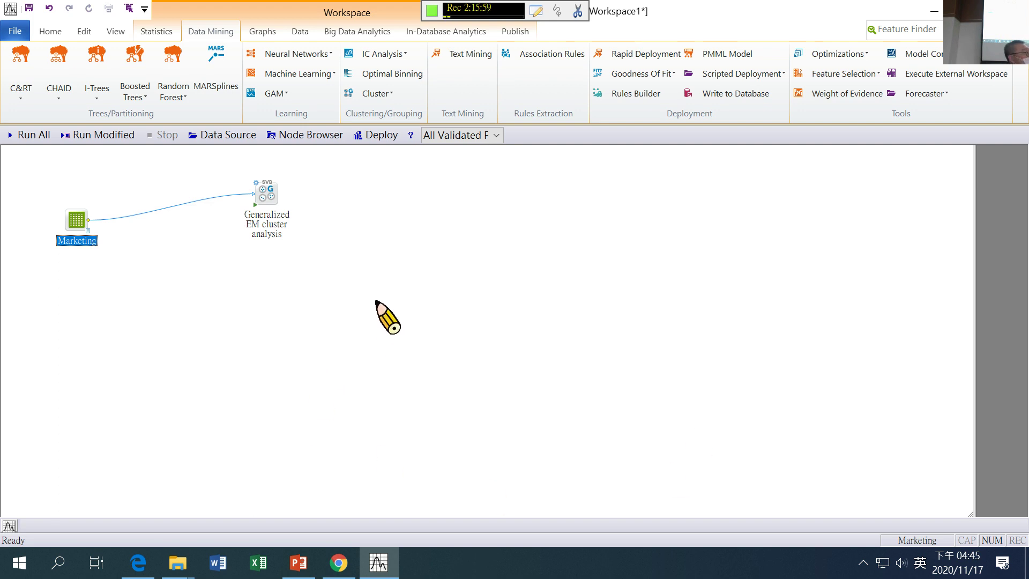
drag(283, 200, 307, 204)
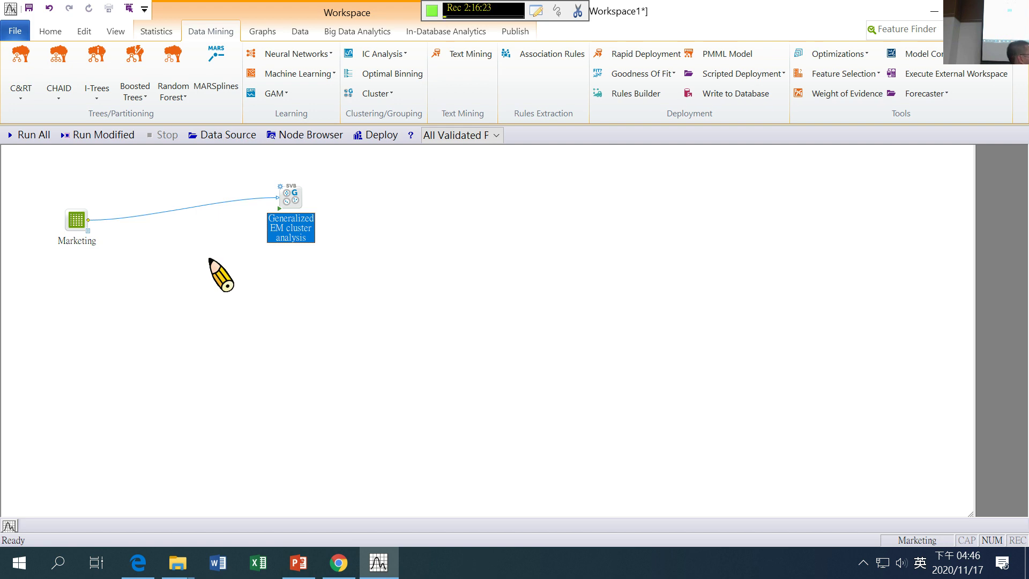
Add a Select Variables node connected to the Marketing data and place it below the existing connection.
click(80, 238)
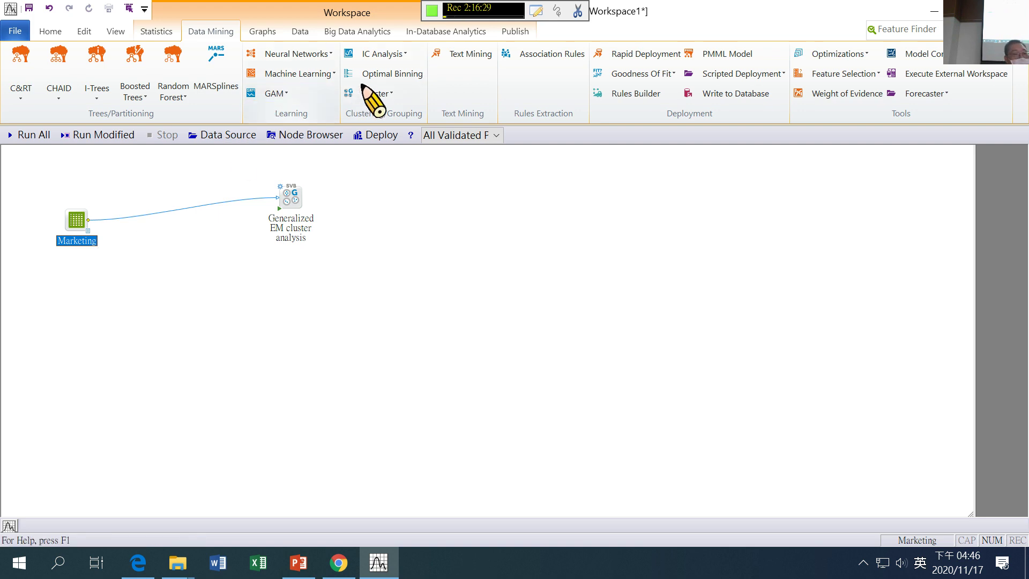
click(296, 34)
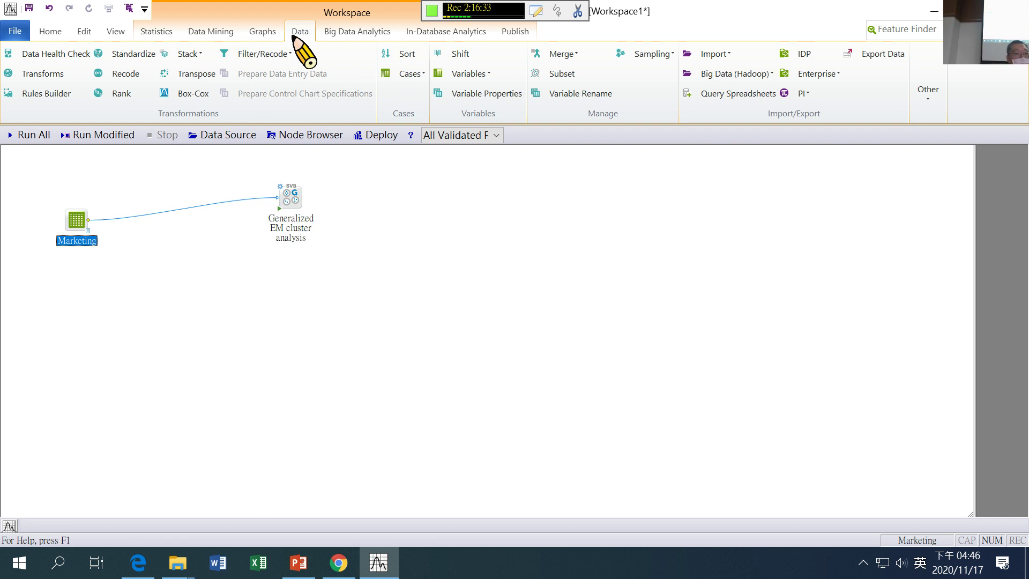
click(490, 76)
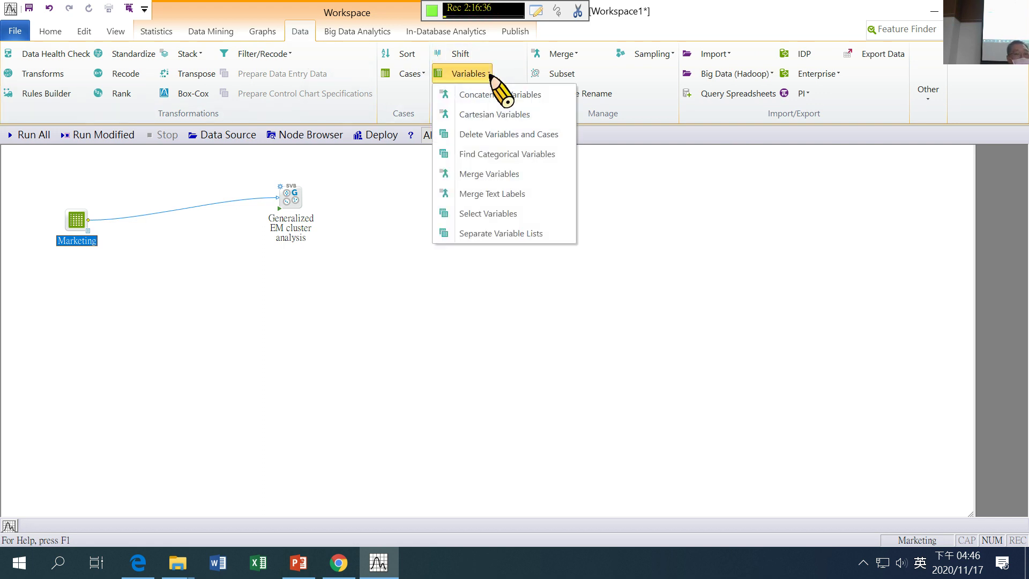
click(485, 214)
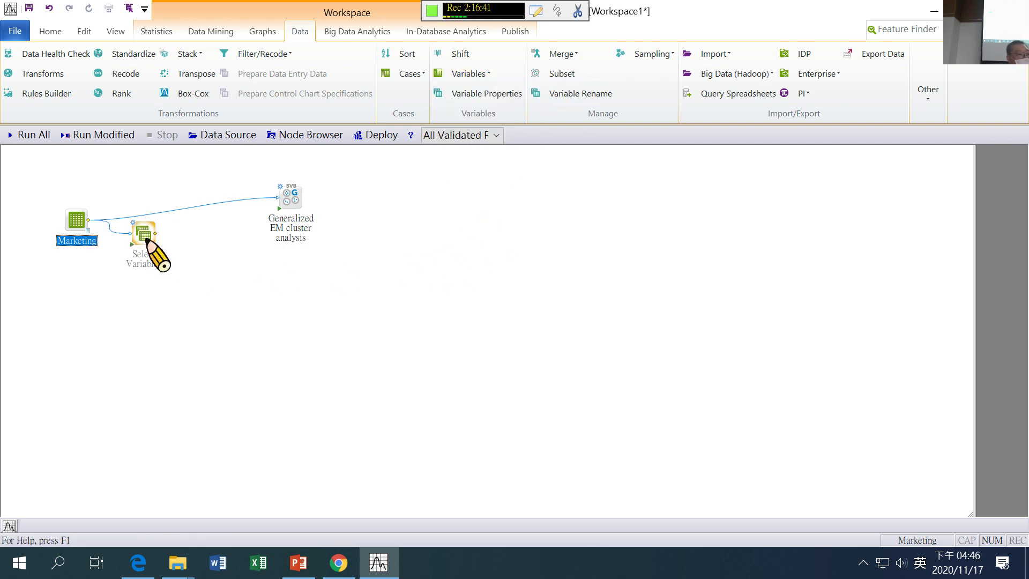
drag(149, 241, 160, 259)
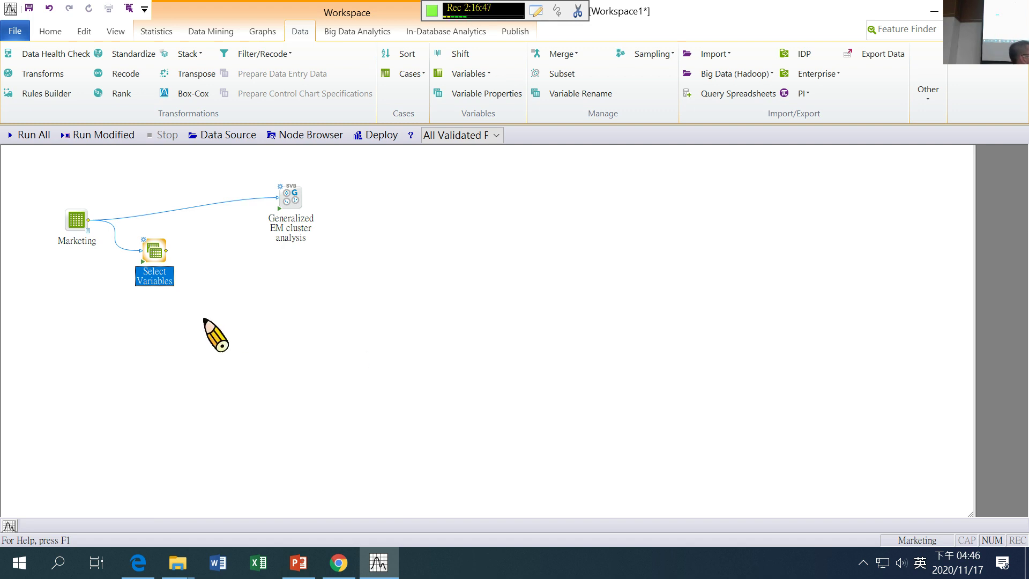
Assign variables 1-14, ANNUALINC through LANGUAGEHME, as categorical predictors in the Select Variables node.
drag(46, 186, 191, 333)
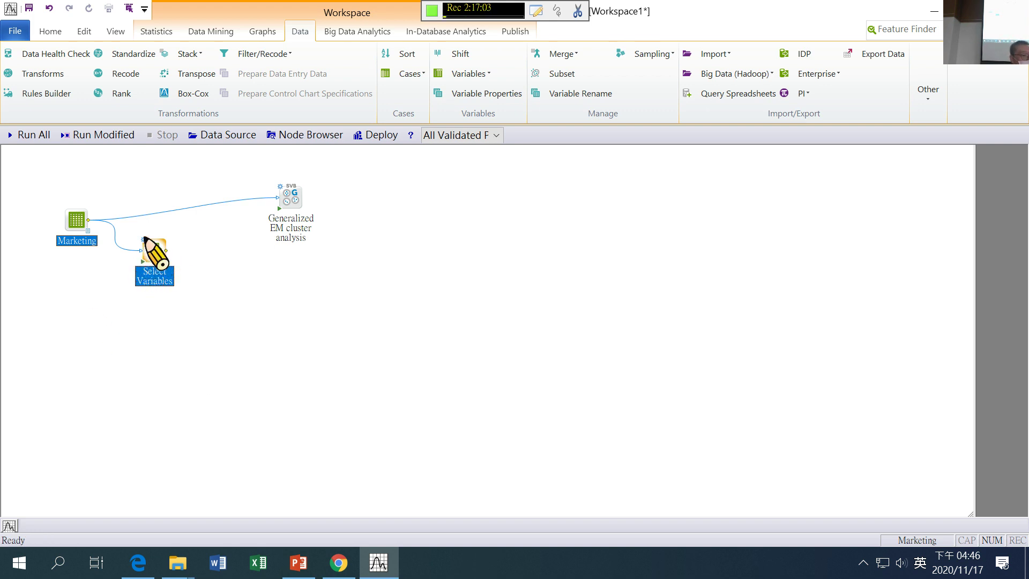
double_click(144, 244)
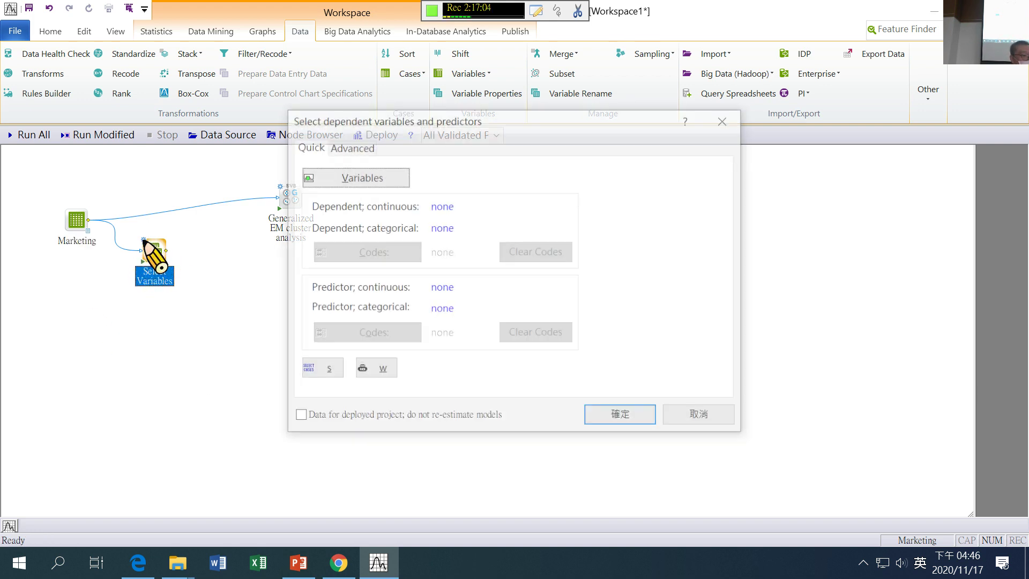
click(357, 175)
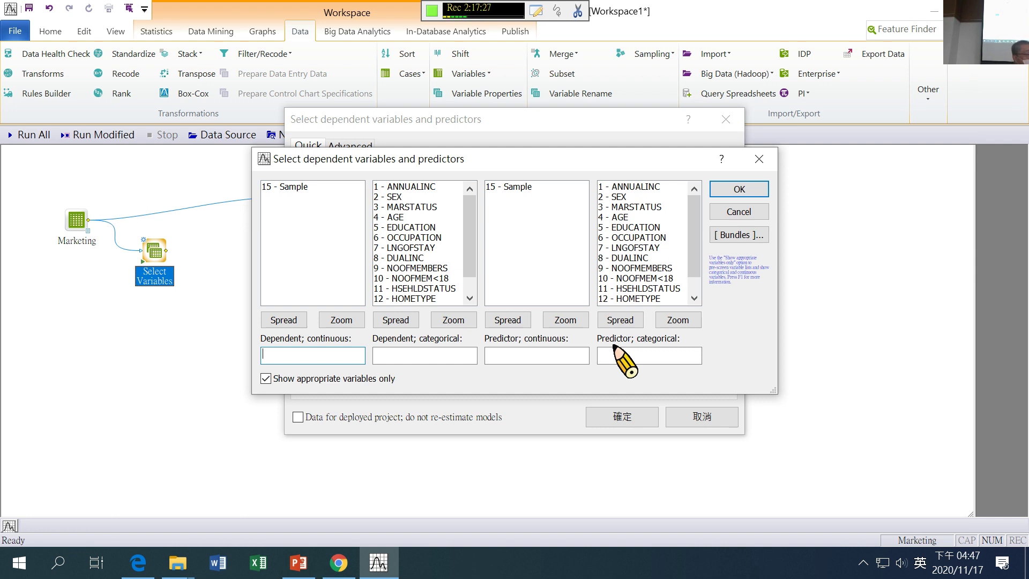
click(631, 190)
drag(631, 191, 641, 303)
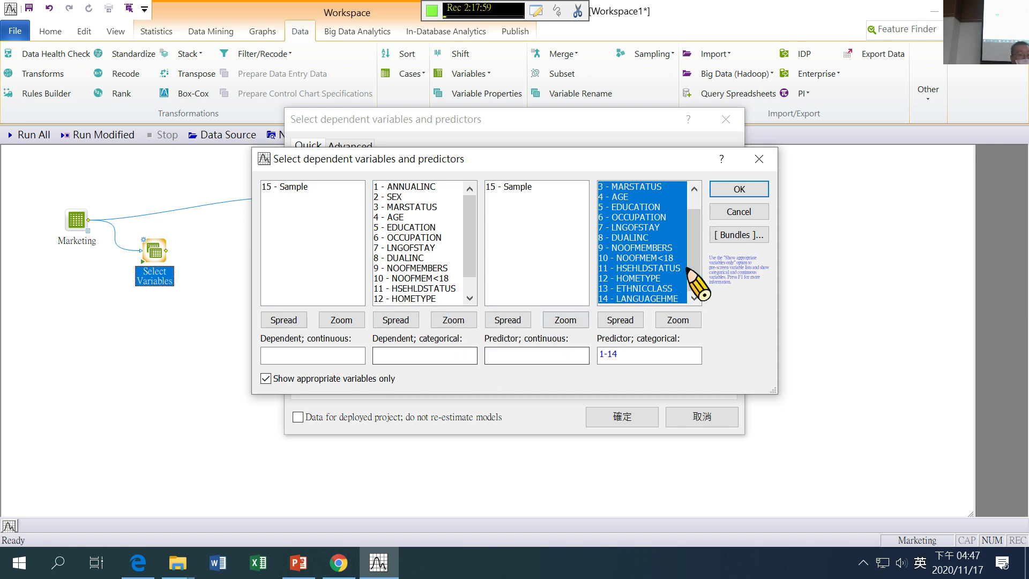
click(742, 188)
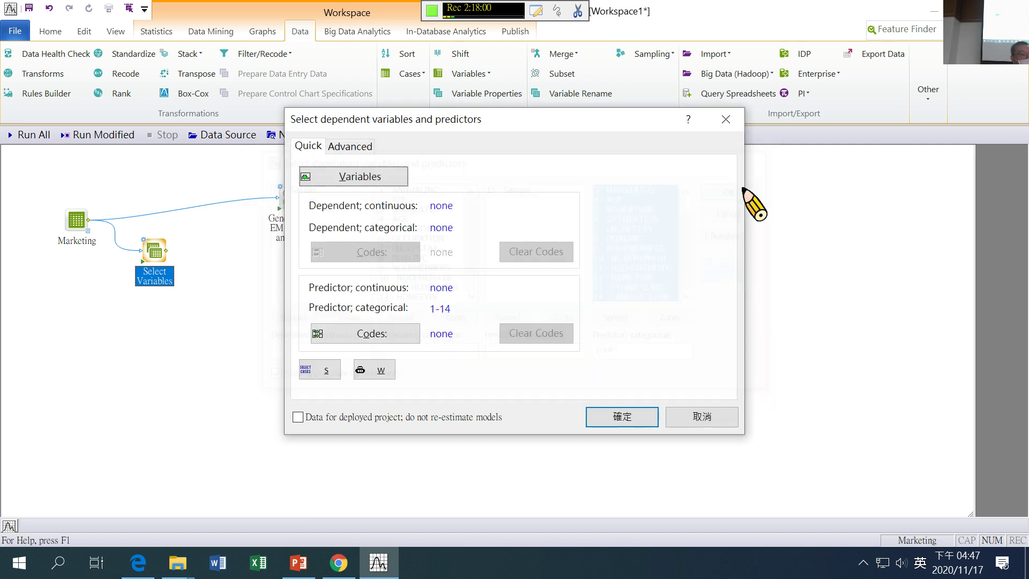
Accept the variable selection and reroute the connection so Select Variables feeds the Generalized EM cluster analysis node.
click(634, 415)
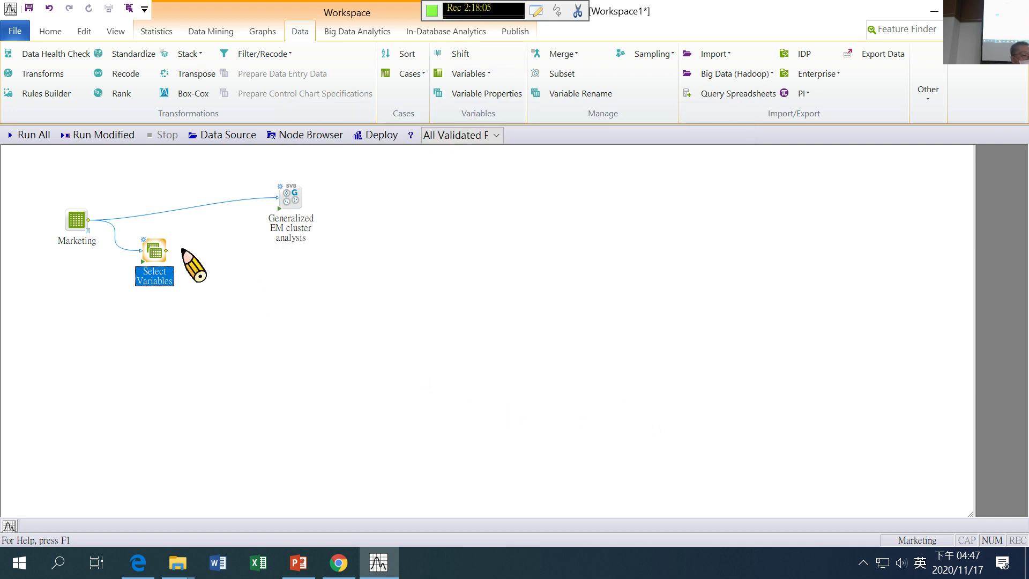
drag(129, 219, 169, 248)
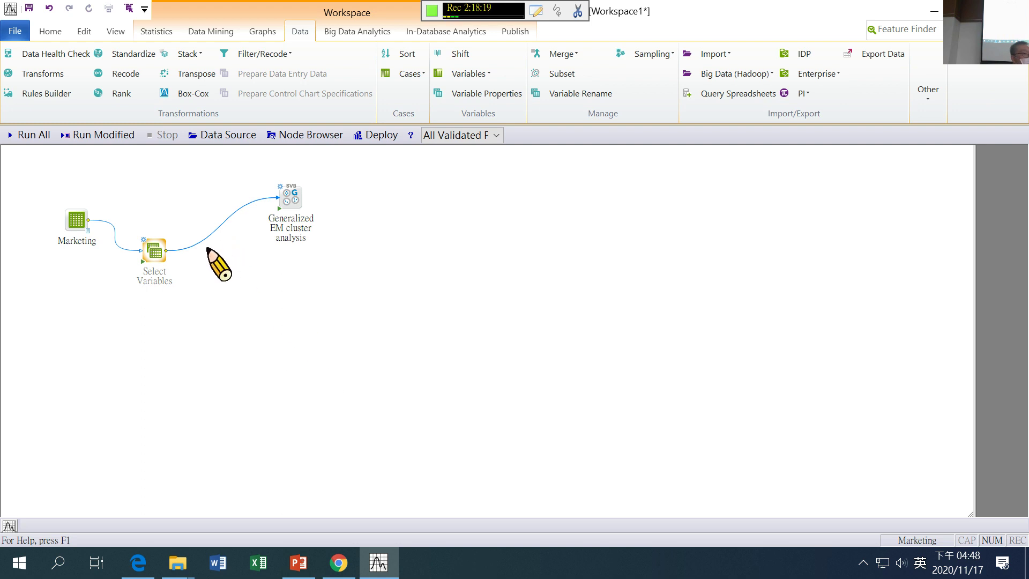
mouse_move(196, 225)
mouse_down()
mouse_move(168, 189)
mouse_move(182, 248)
mouse_move(160, 246)
mouse_move(168, 252)
mouse_up()
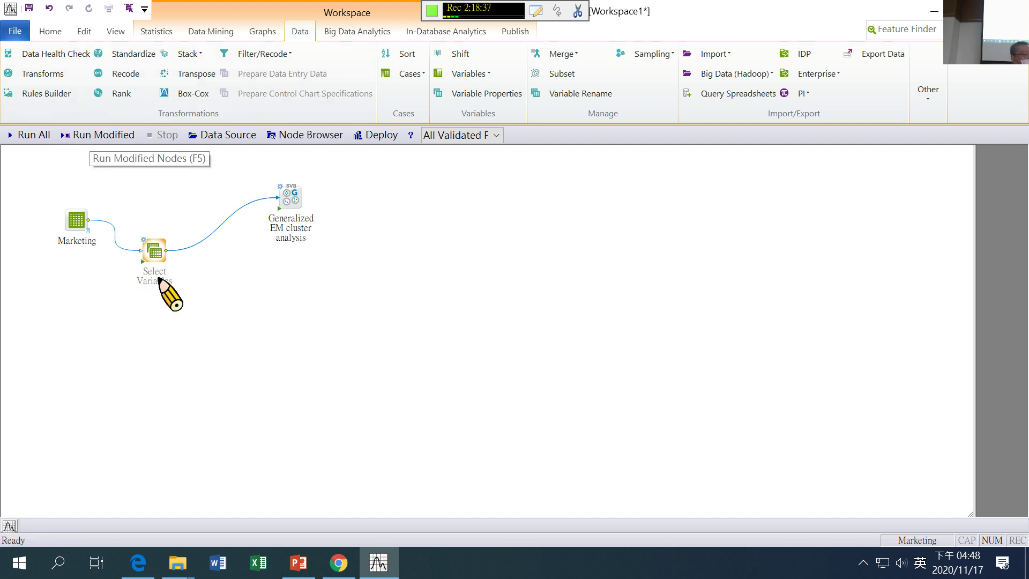
Run the Select Variables and Generalized EM cluster analysis nodes, and move the generated output data node below the Reporting Documents connection.
click(149, 249)
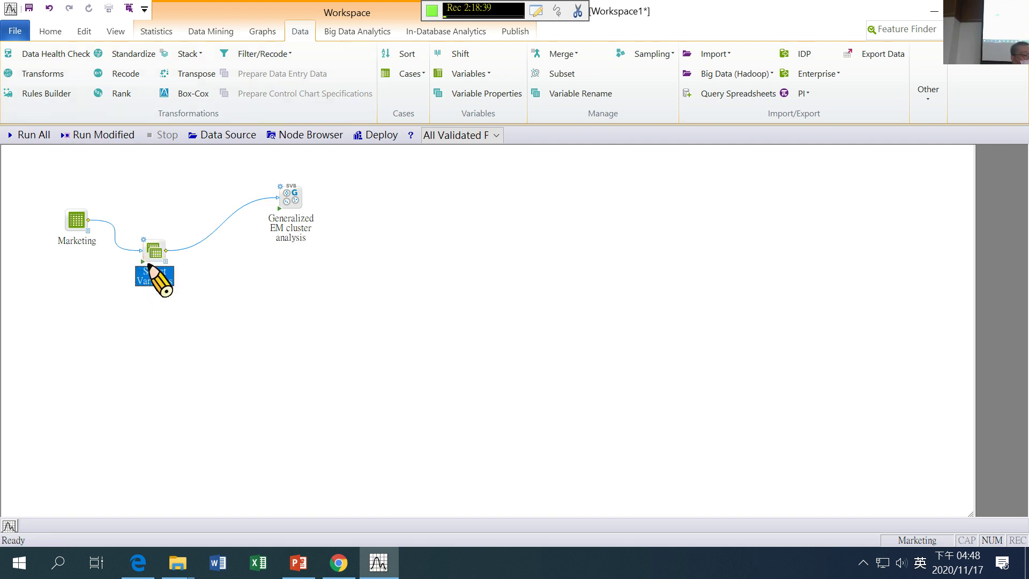
right_click(154, 254)
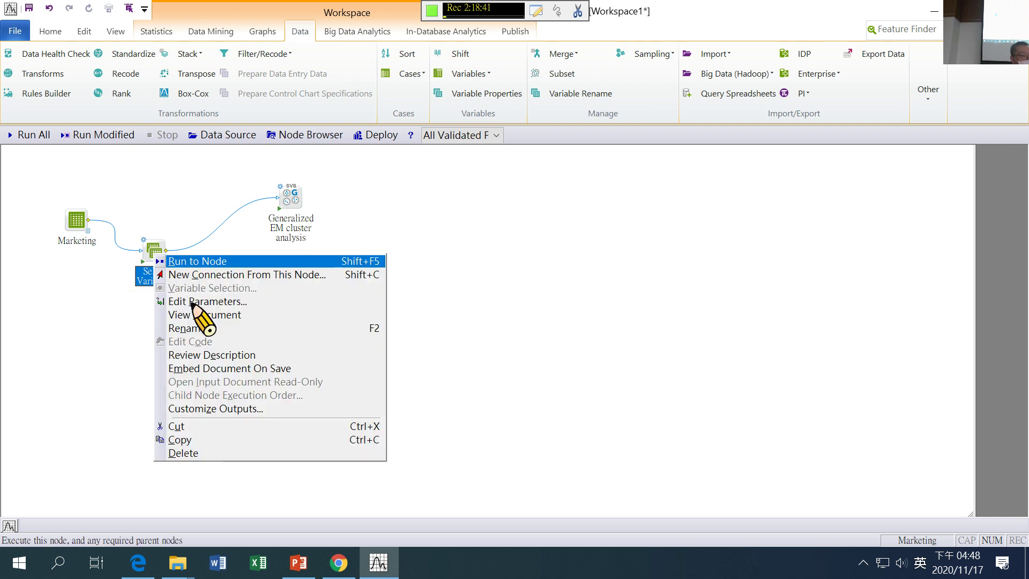
click(196, 367)
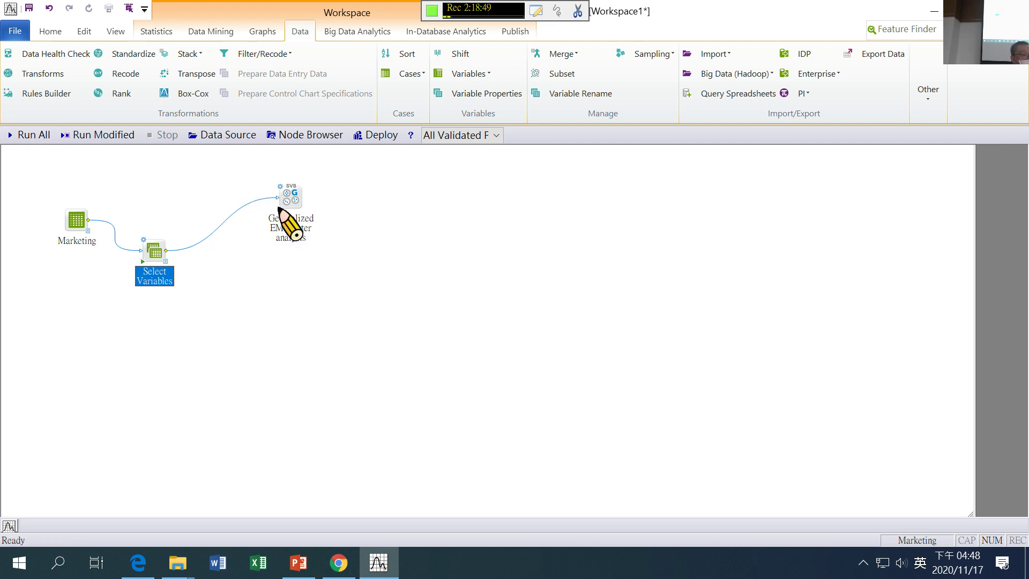
click(290, 225)
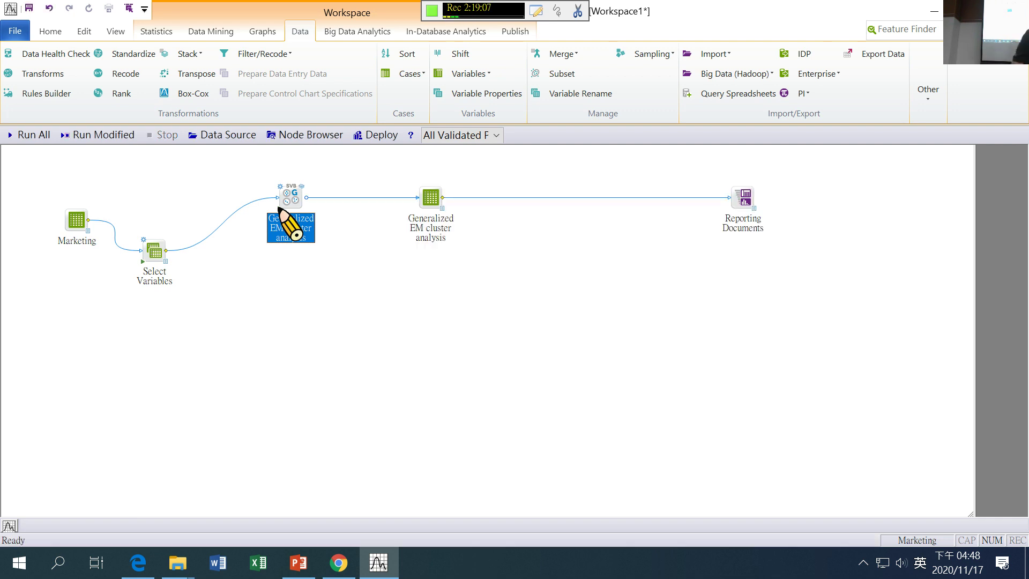
drag(423, 214, 433, 300)
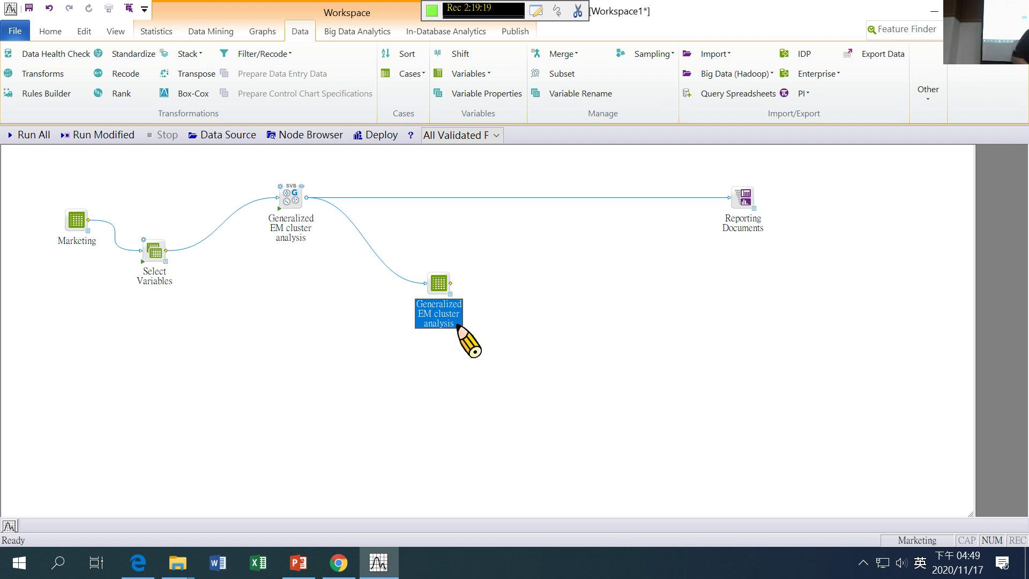
Open the Marketing data spreadsheet to check its number of variables and cases, and return to the workspace.
double_click(86, 240)
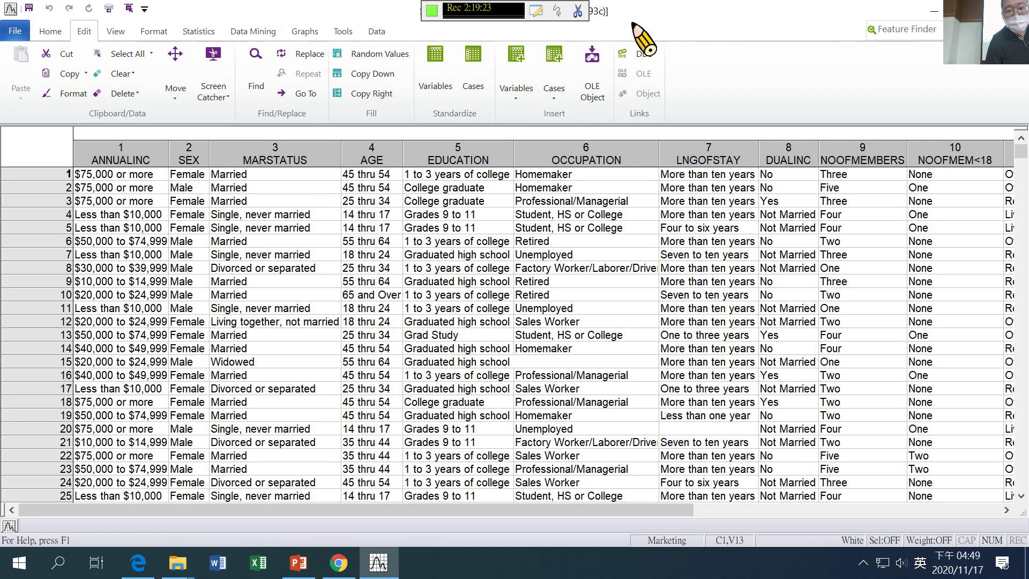
drag(631, 22, 613, 90)
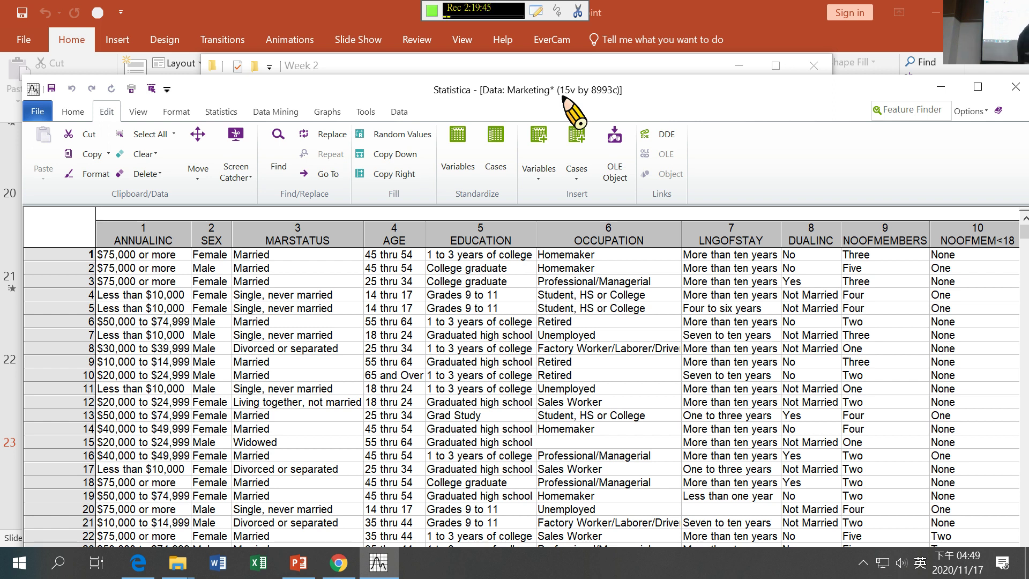
click(977, 87)
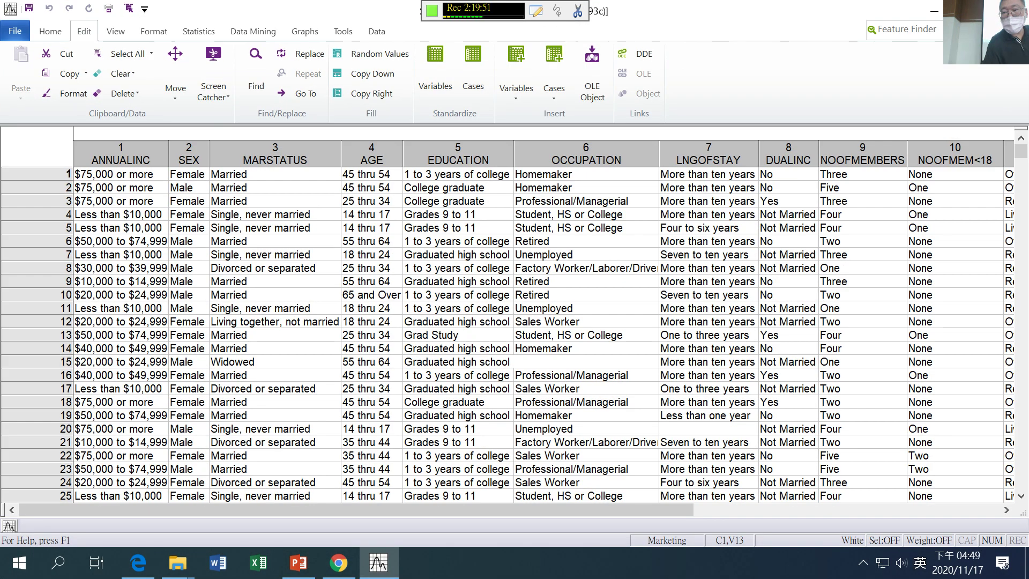
click(1000, 22)
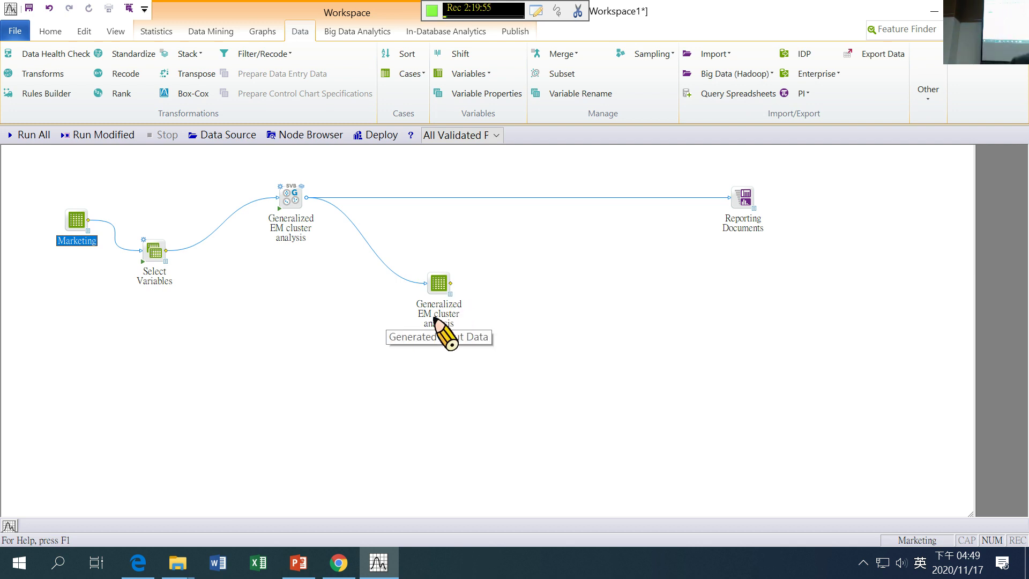
Open the Generalized EM cluster analysis output data and examine its size and the Sample and Final classification columns.
double_click(451, 294)
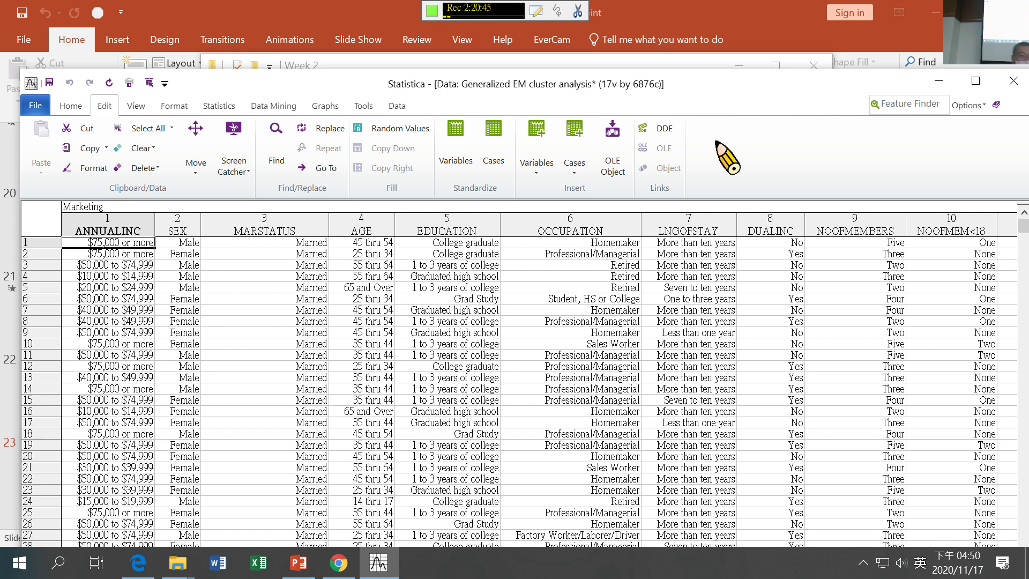
click(975, 82)
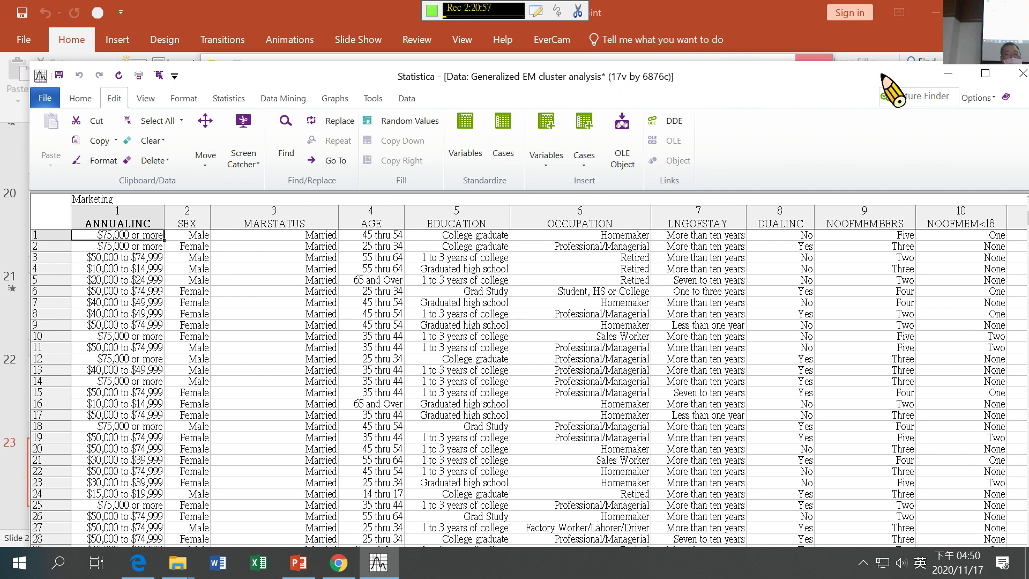
click(985, 74)
drag(387, 527, 778, 518)
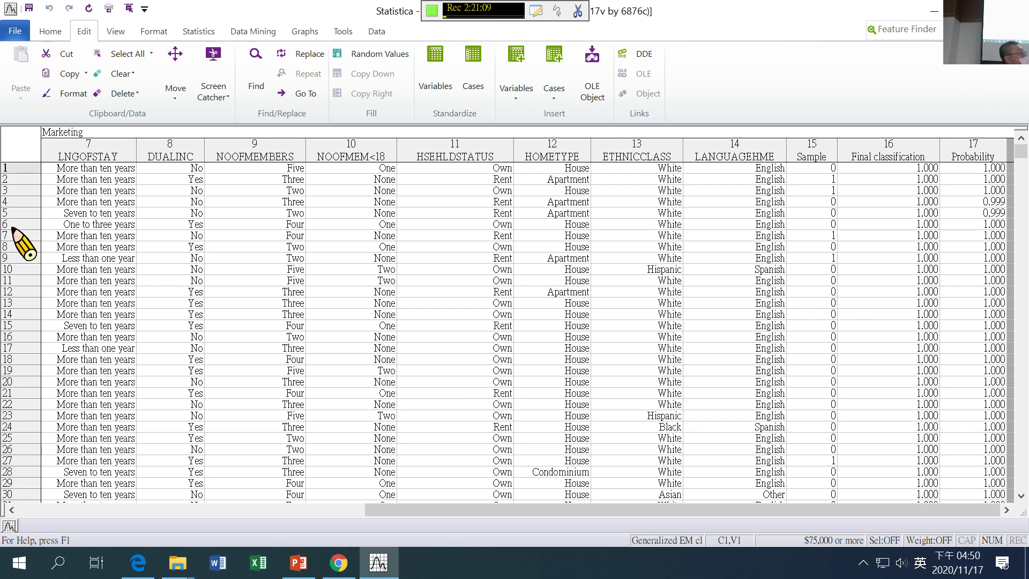
click(816, 155)
click(898, 156)
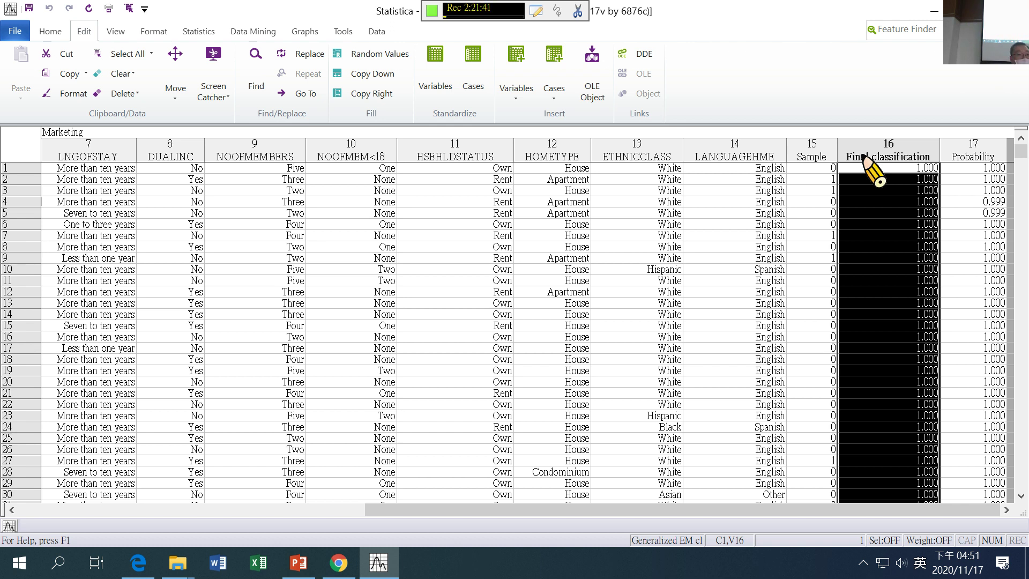
Examine the values and descriptive statistics of the Final classification variable, and look at the Probability column.
double_click(864, 159)
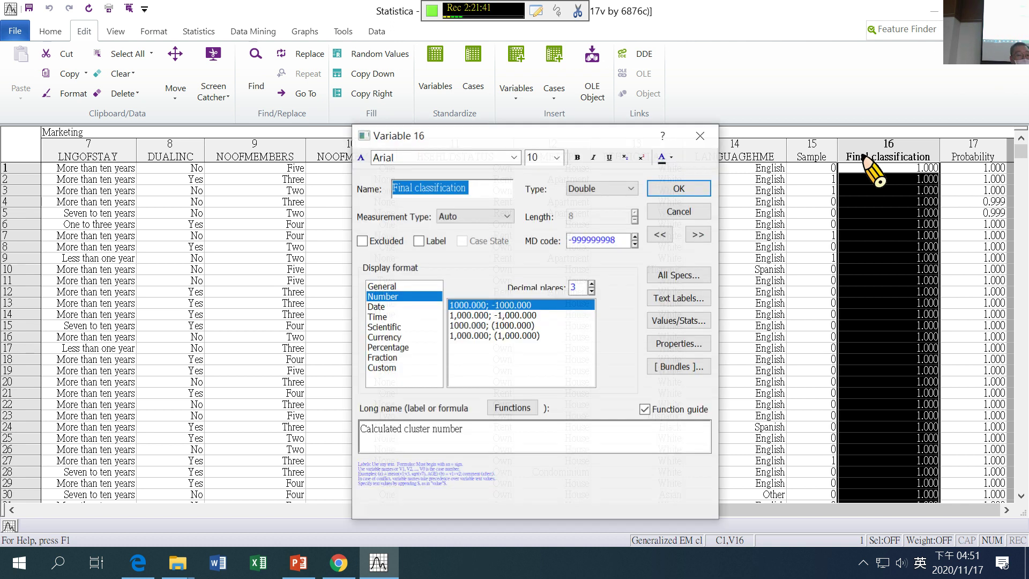
click(678, 322)
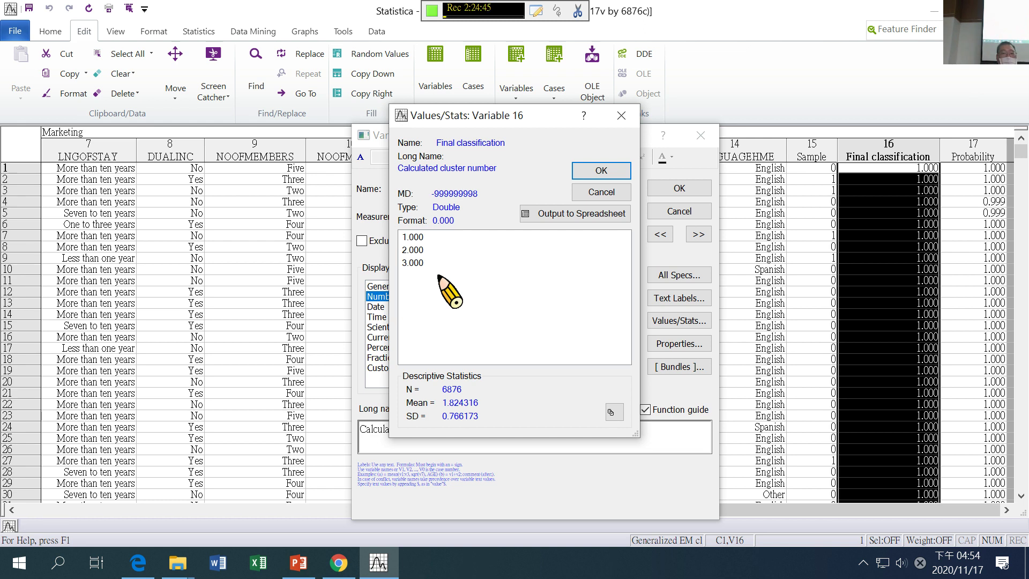
click(601, 192)
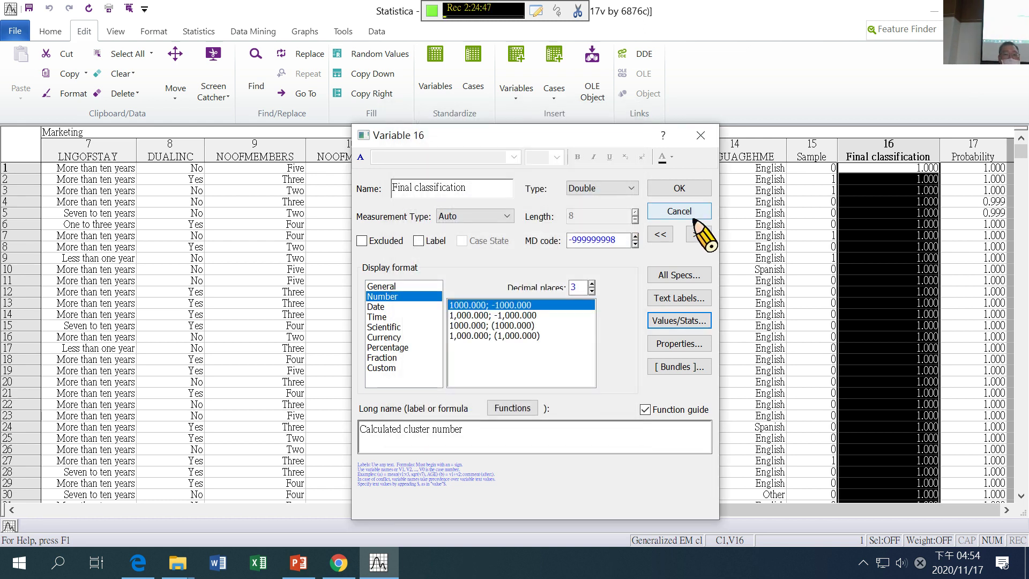
click(690, 213)
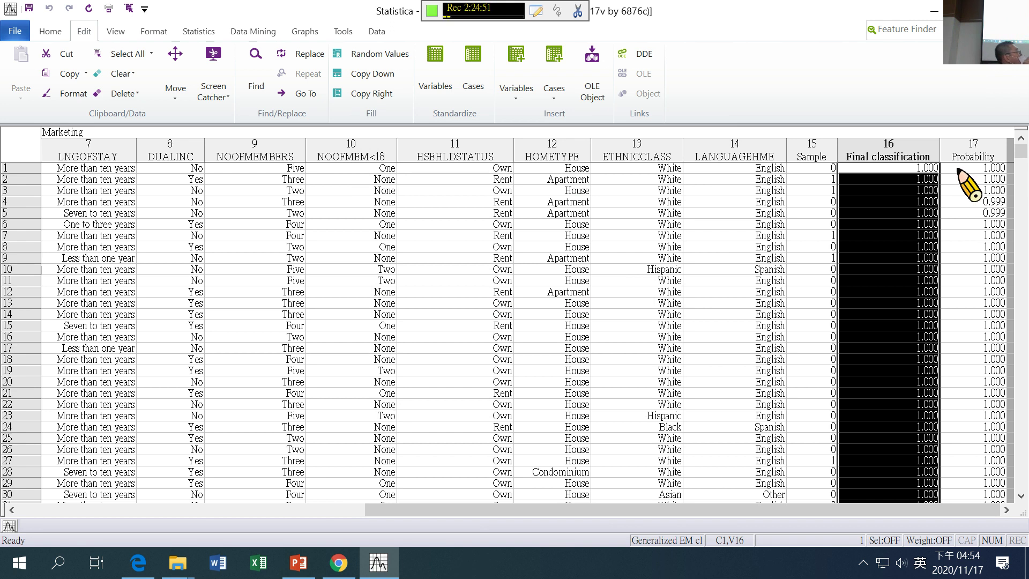
click(991, 155)
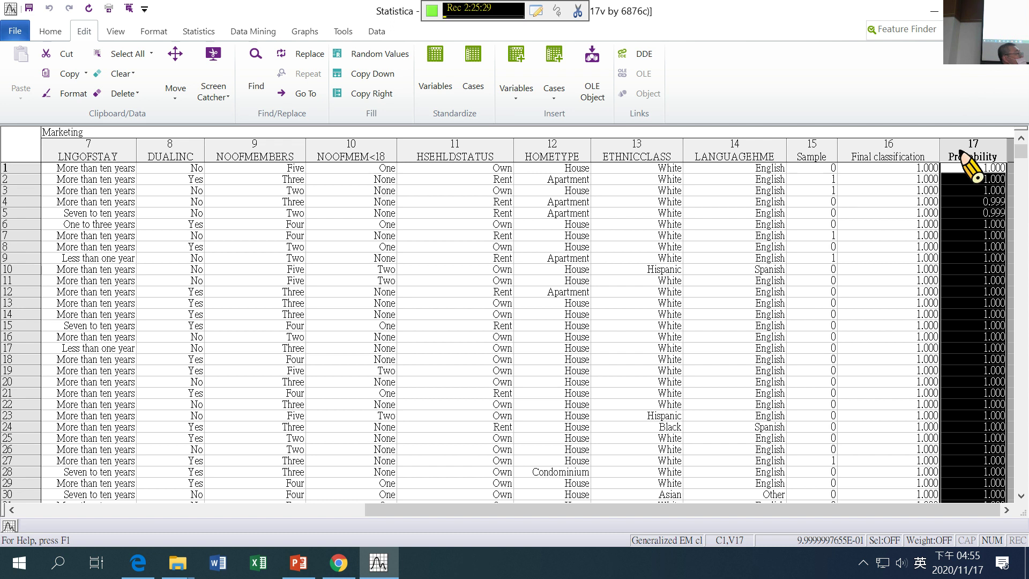
Open the text labels of the Final classification variable and define the label Cluster 1 for numeric value 1.
click(887, 144)
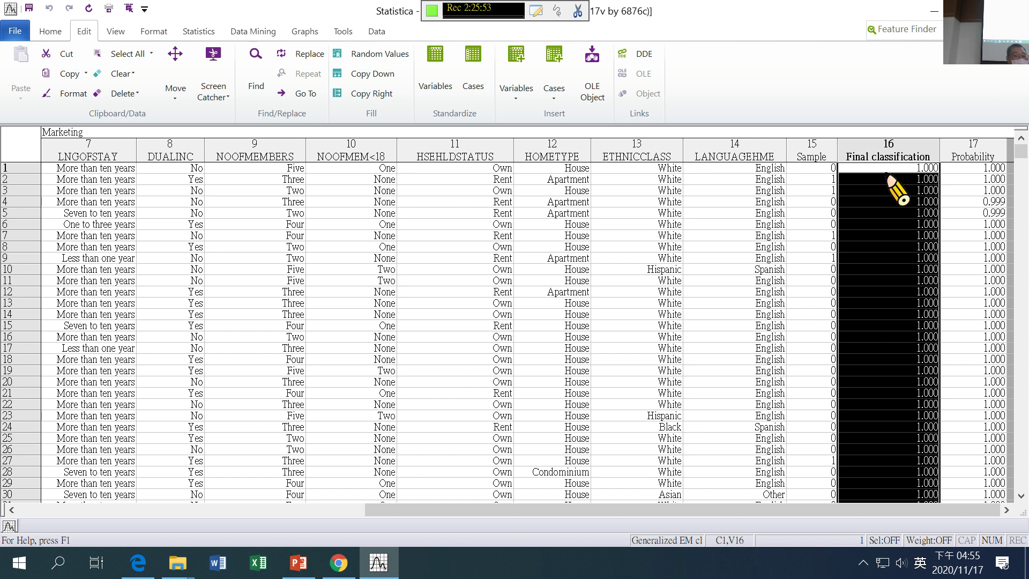
double_click(884, 153)
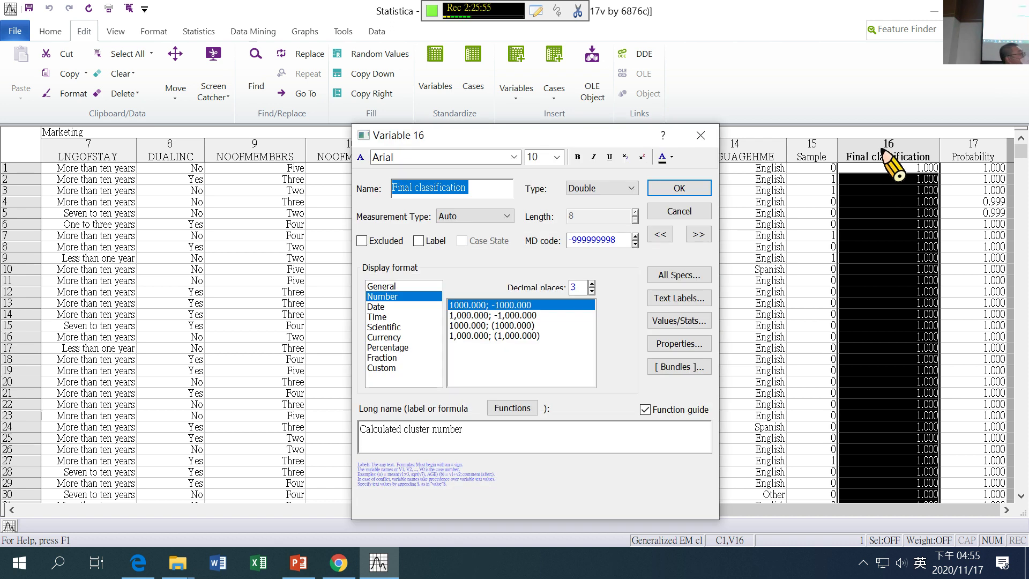
click(670, 298)
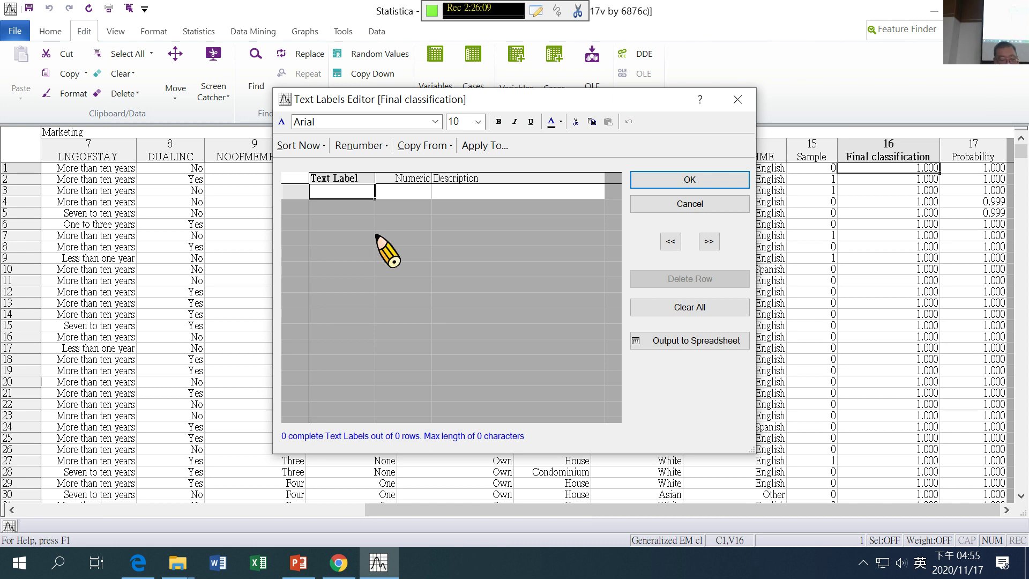
text(Cl)
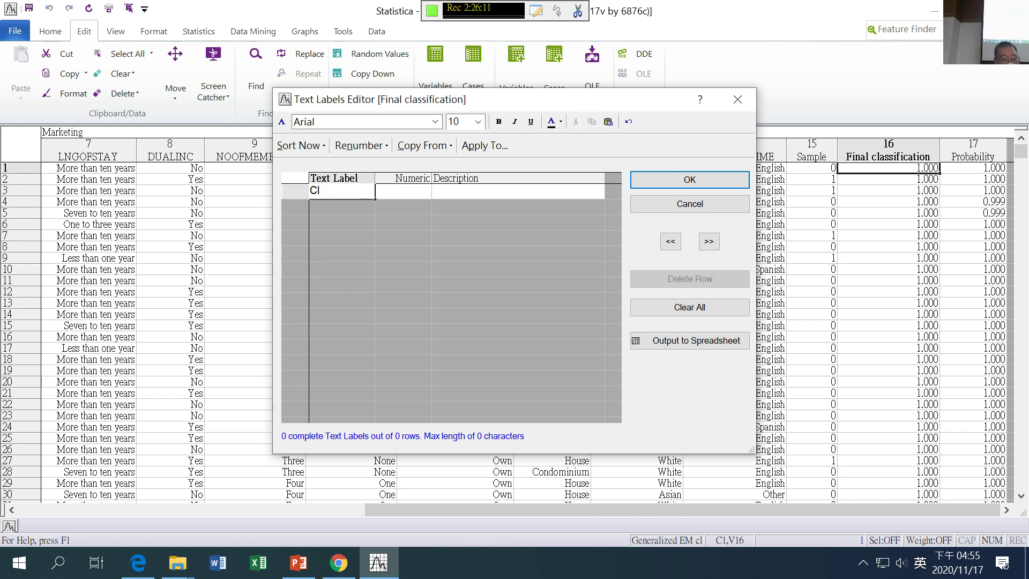
text(uster `1=)
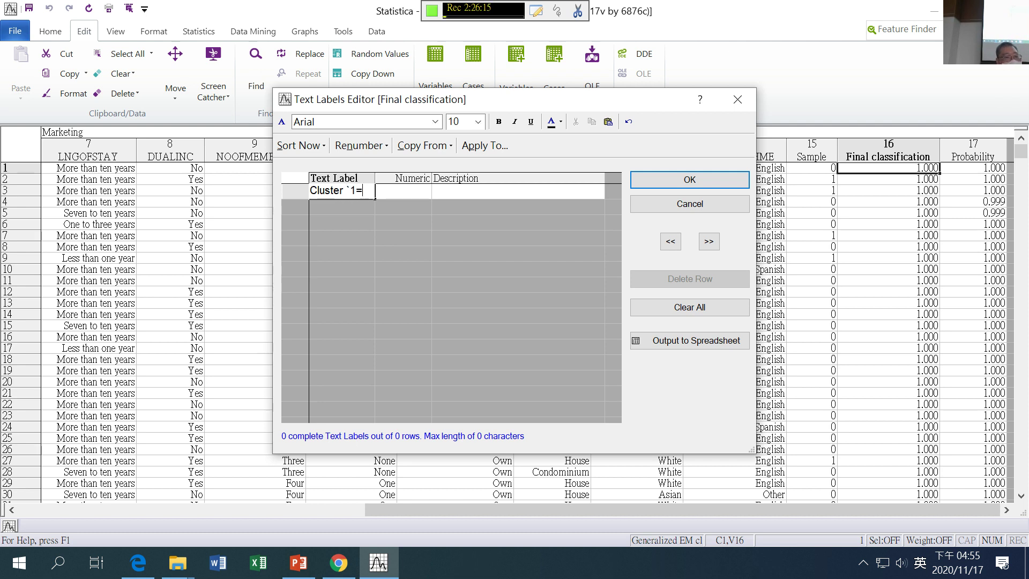
key(BackSpace)
key(BackSpace)
key(BackSpace)
text(1)
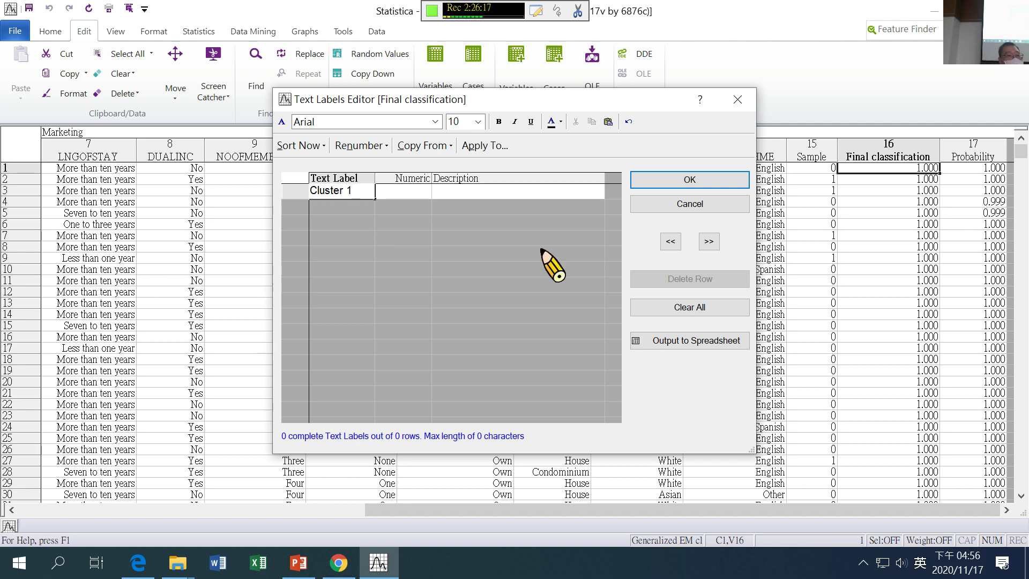
click(409, 195)
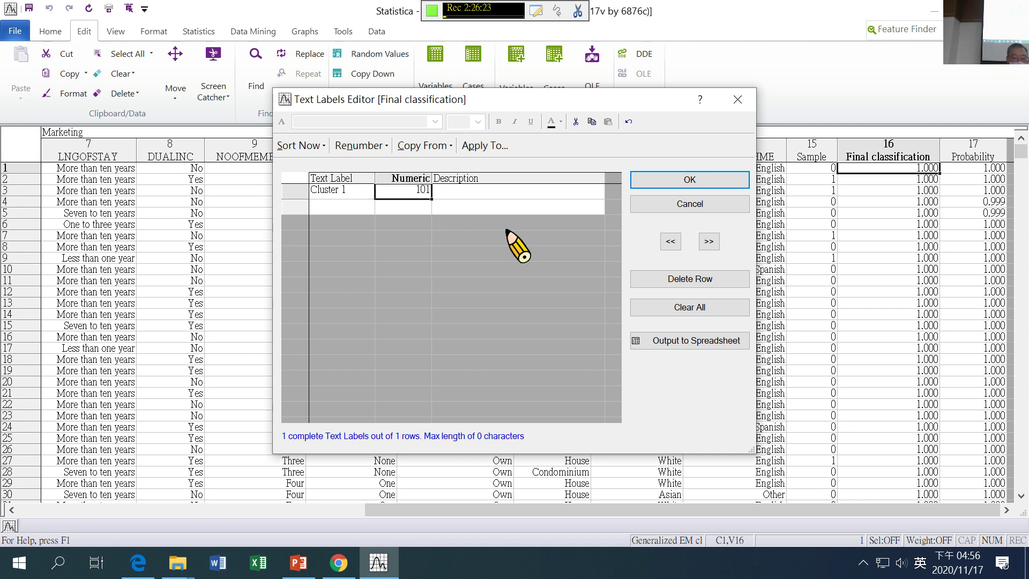
text(1)
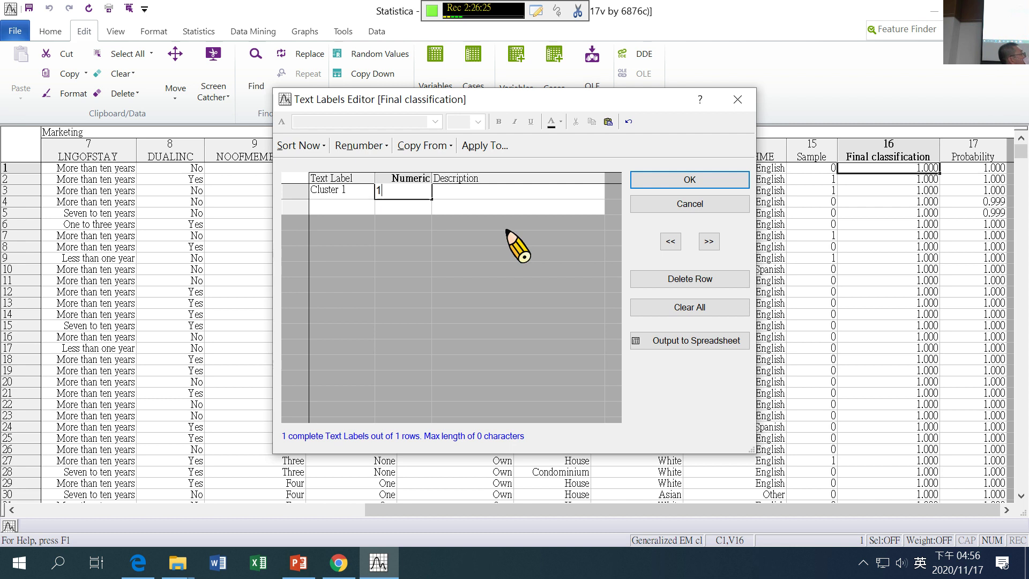
key(Return)
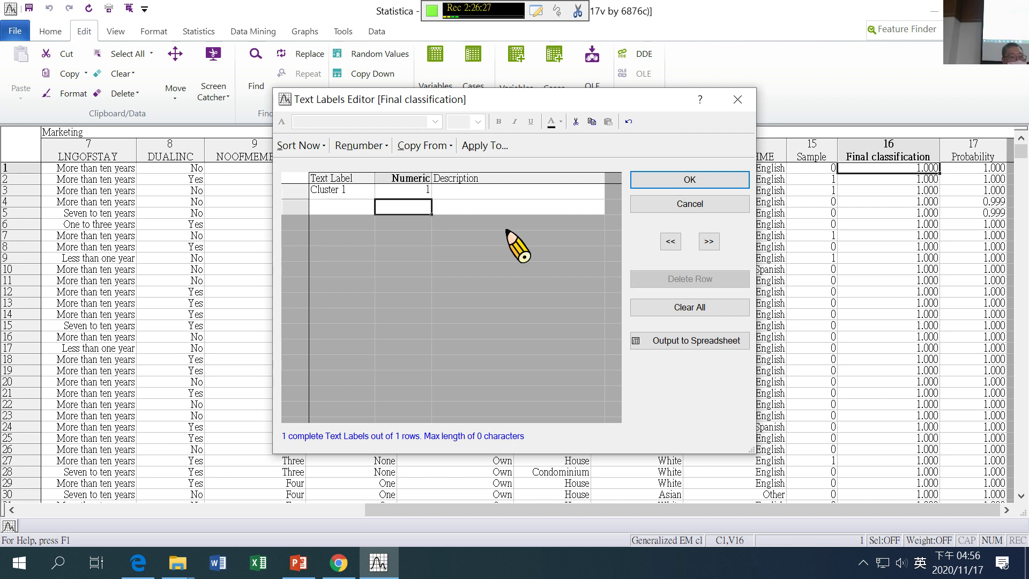
Add the text labels Cluster 2 and Cluster 3 for numeric values 2 and 3, and accept the label list.
key(Left)
text(Cls)
key(BackSpace)
key(BackSpace)
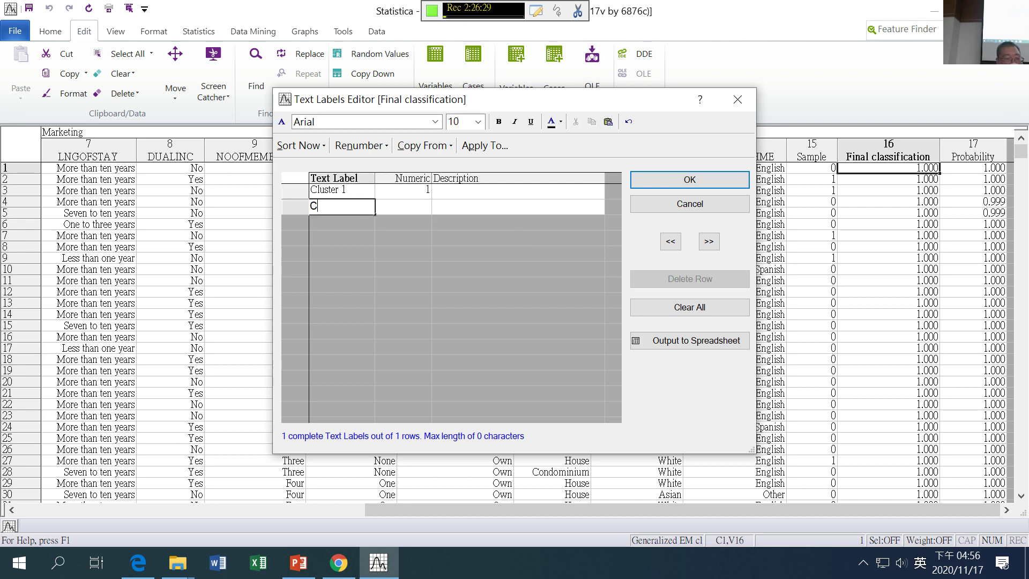
text(luster 2)
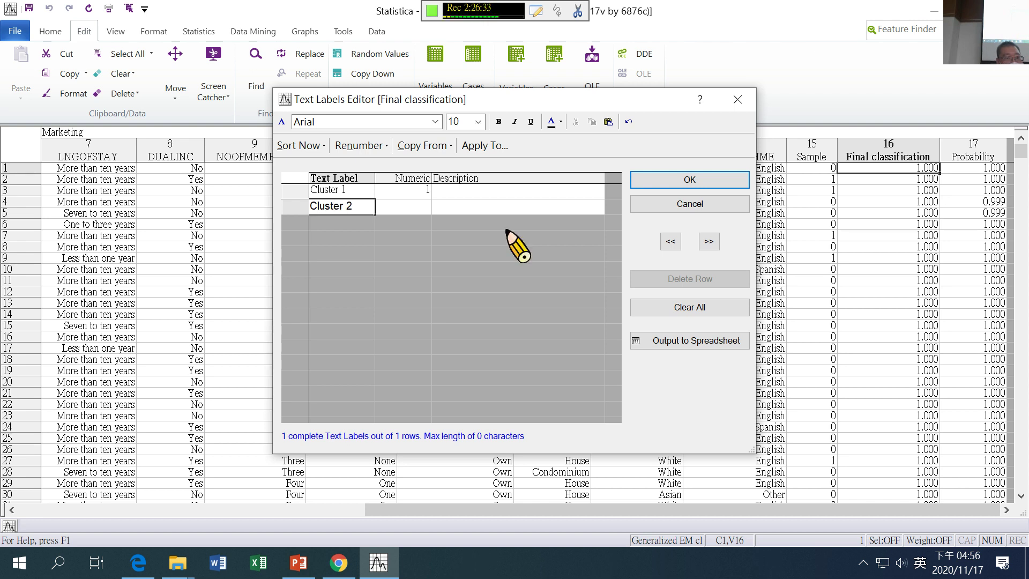
key(Return)
text(C)
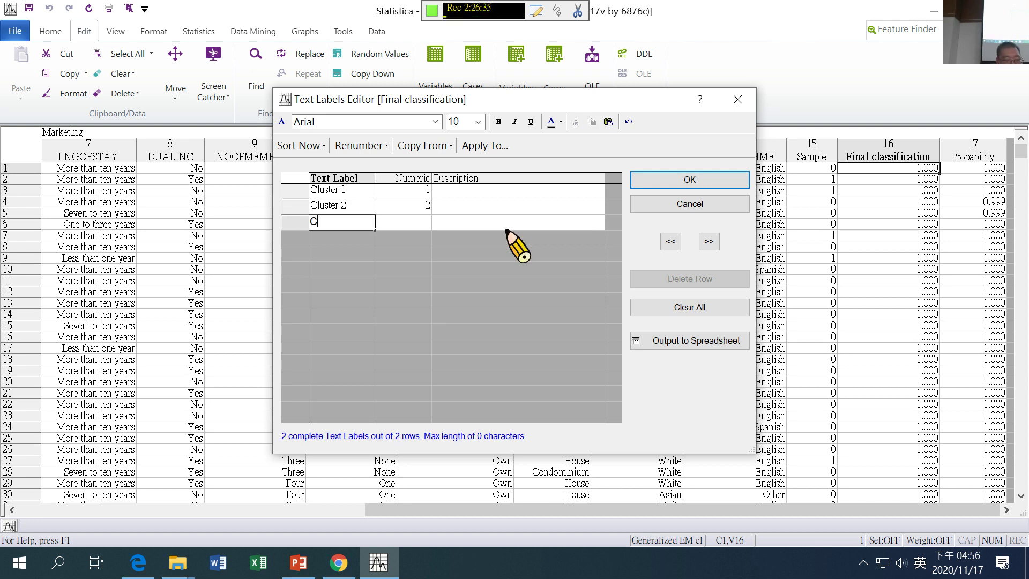
text(luster 3)
key(Return)
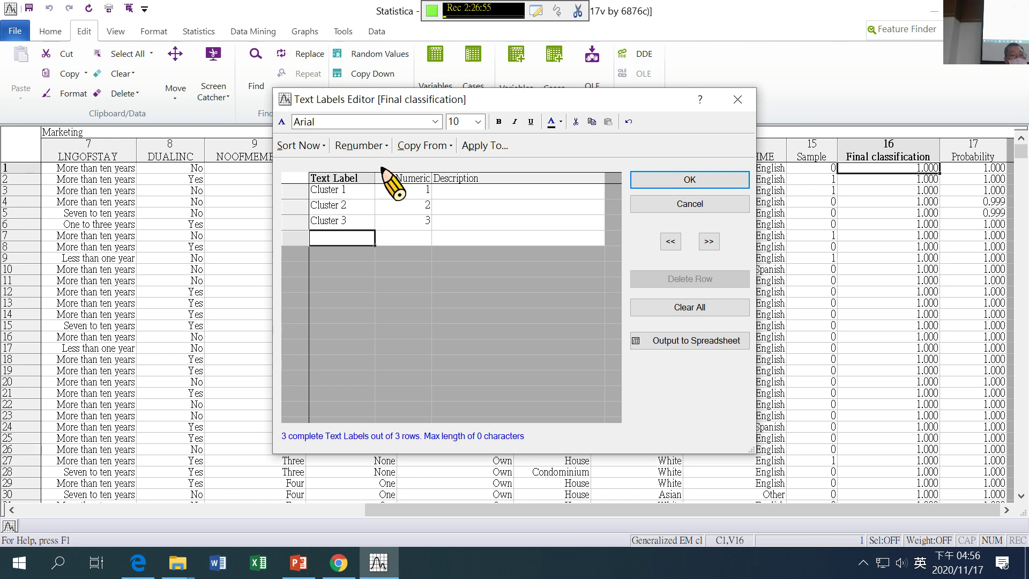
click(707, 180)
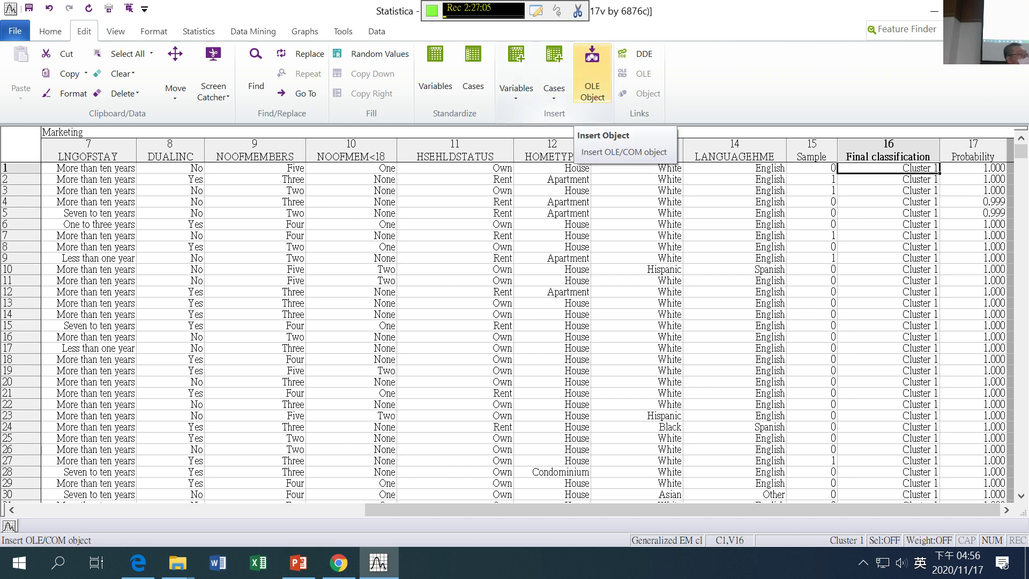
Return to the workspace and attach a Main Effects ANOVA node to the Generalized EM cluster analysis output data.
key(ctrl+Tab)
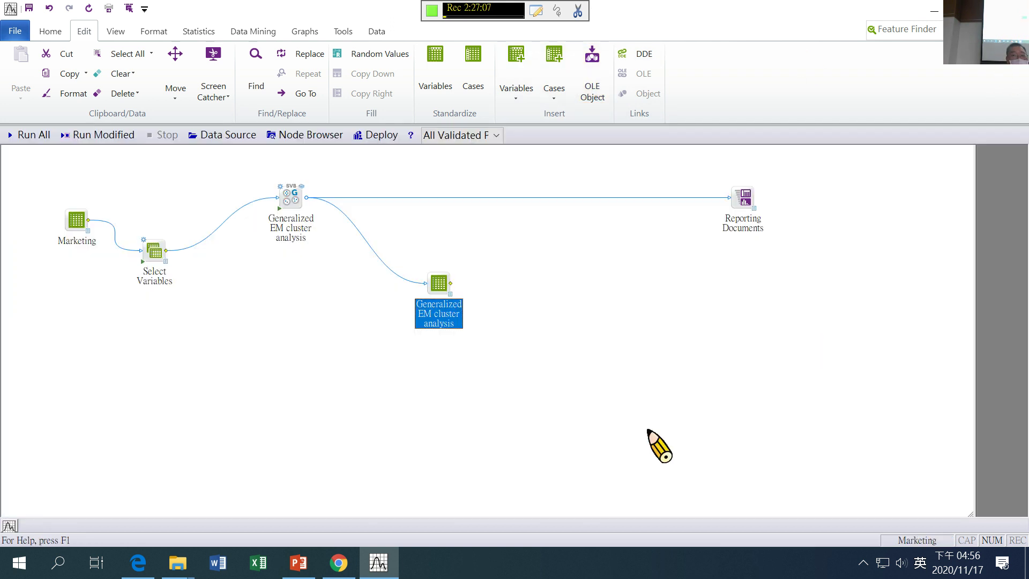
click(448, 282)
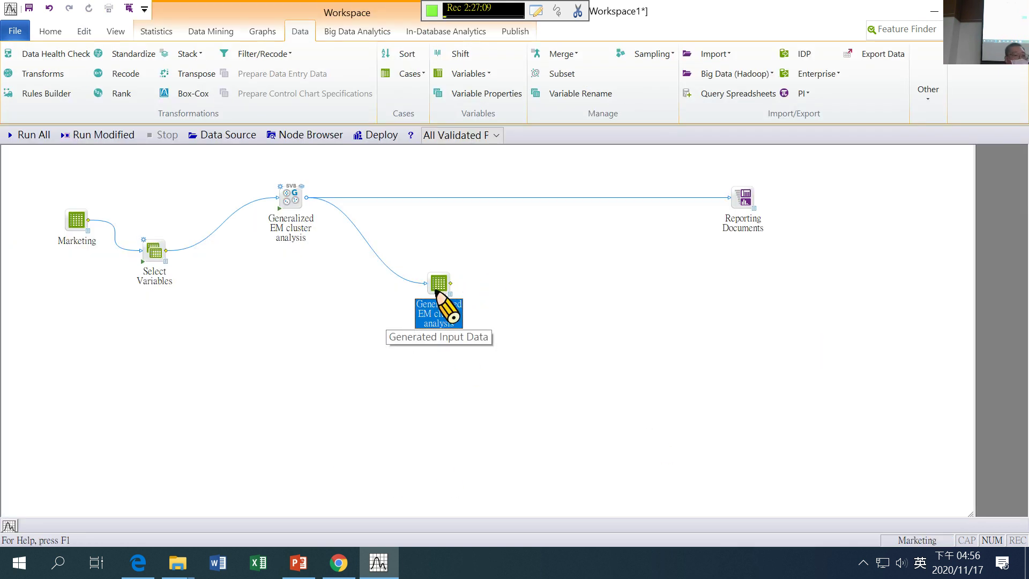
right_click(436, 291)
click(458, 406)
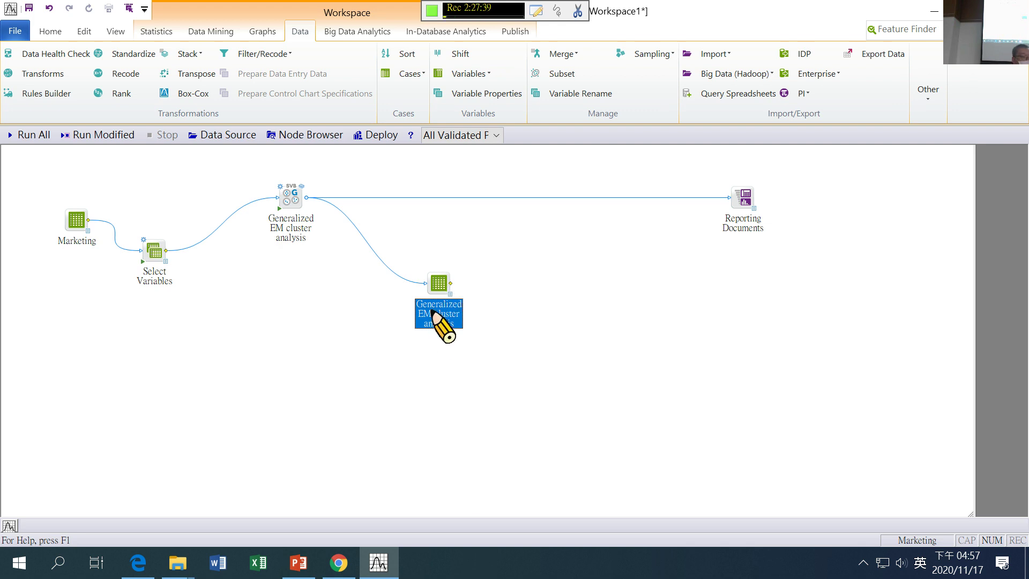
drag(54, 196, 185, 295)
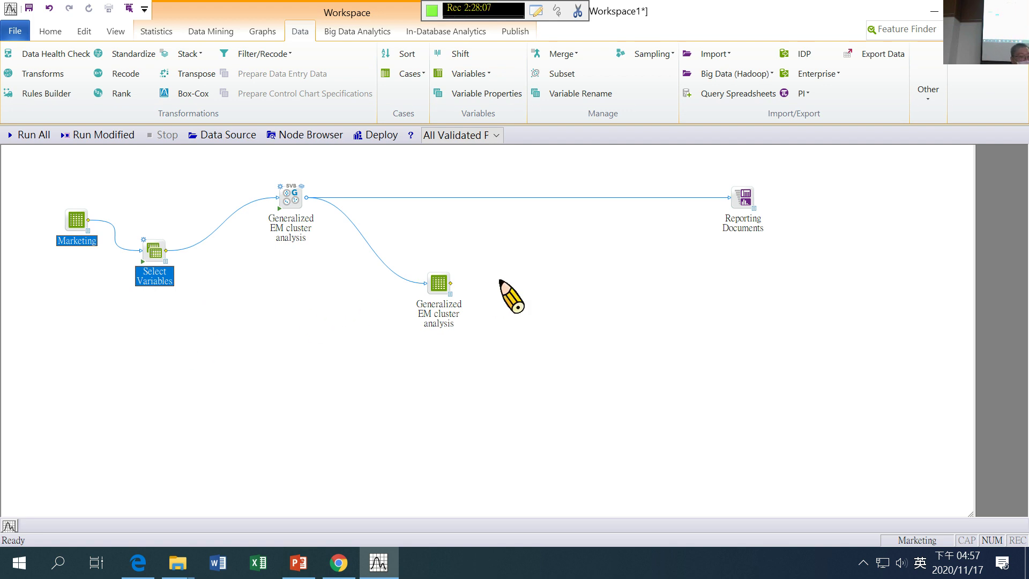
click(448, 288)
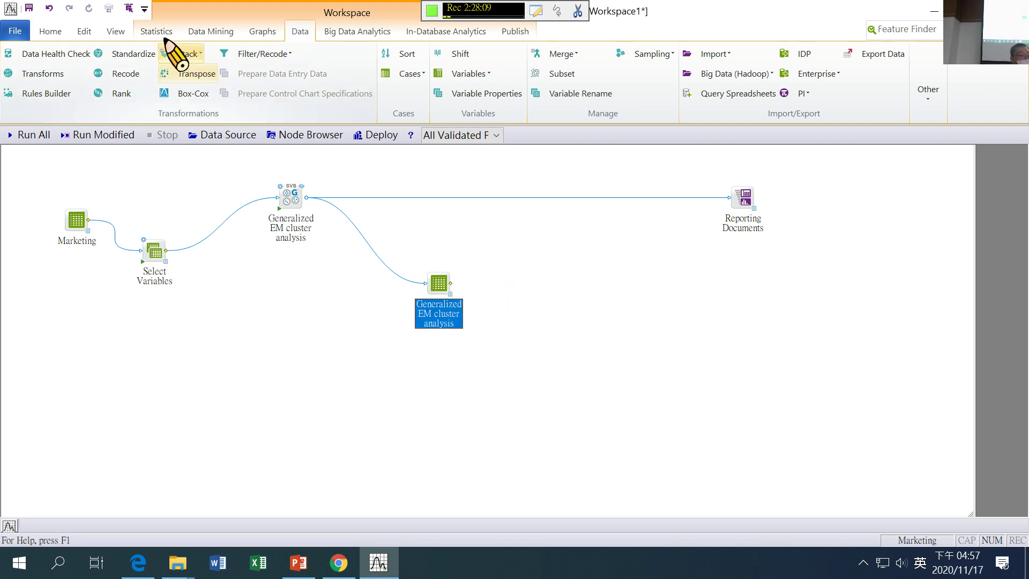
click(161, 33)
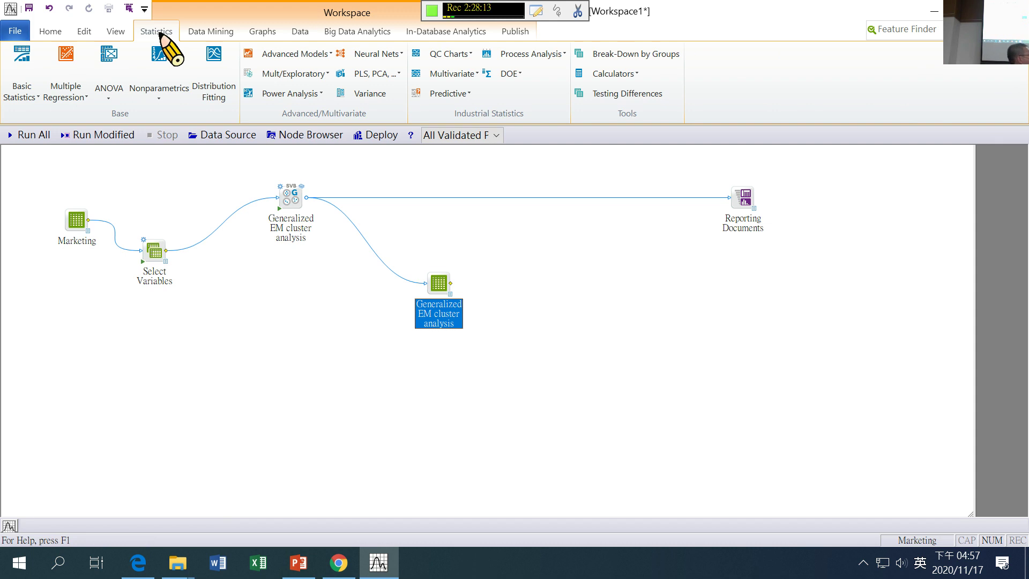
click(110, 96)
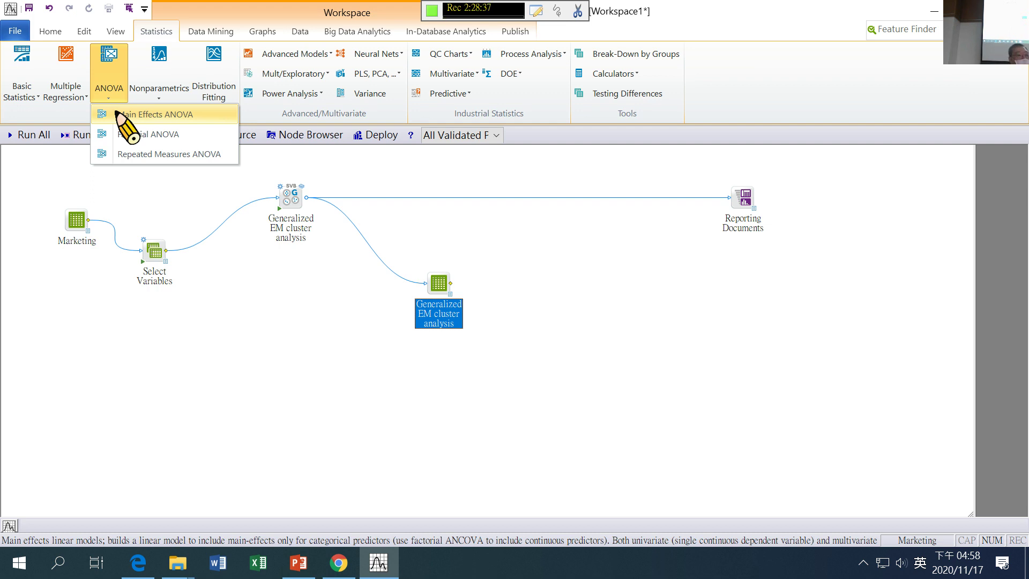
click(115, 114)
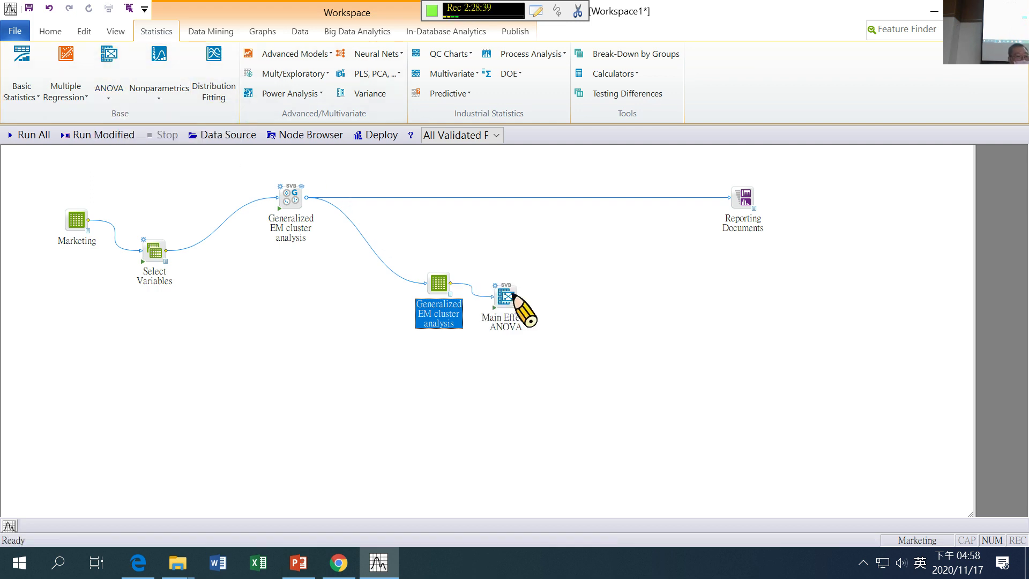
drag(512, 294, 521, 317)
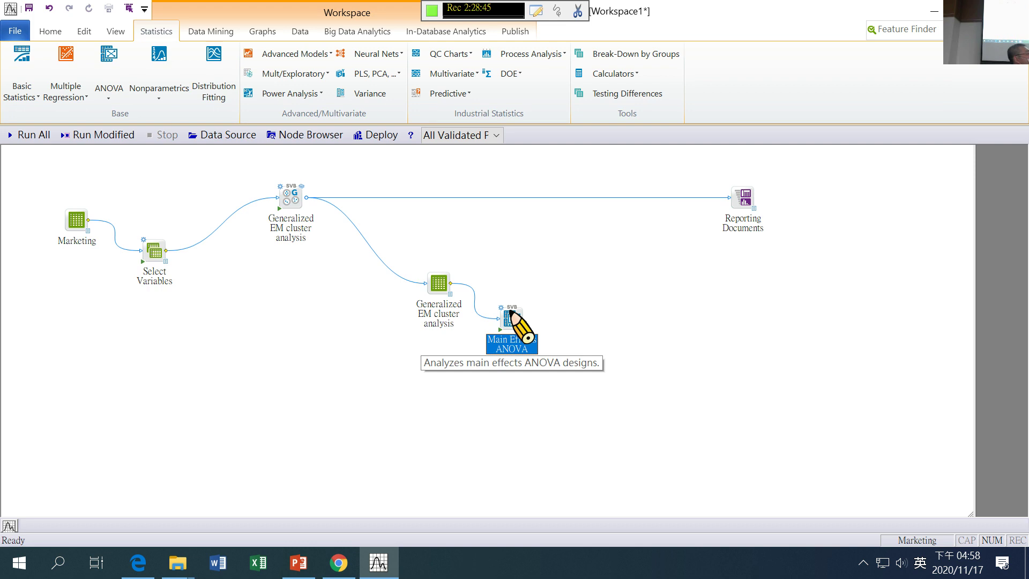
drag(511, 313, 544, 302)
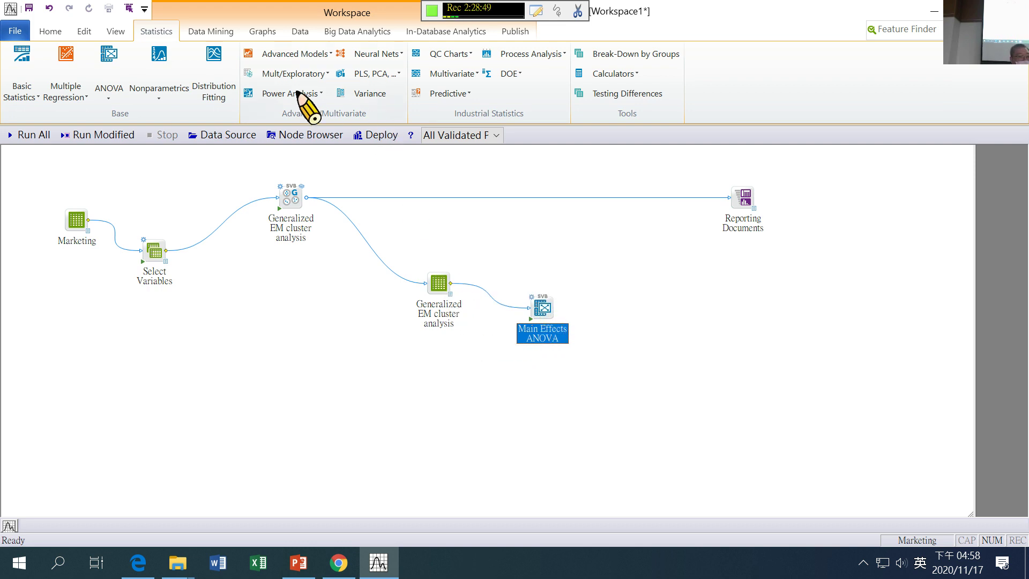
Add a second Select Variables node and connect it between the cluster analysis output data and the Main Effects ANOVA node.
click(300, 32)
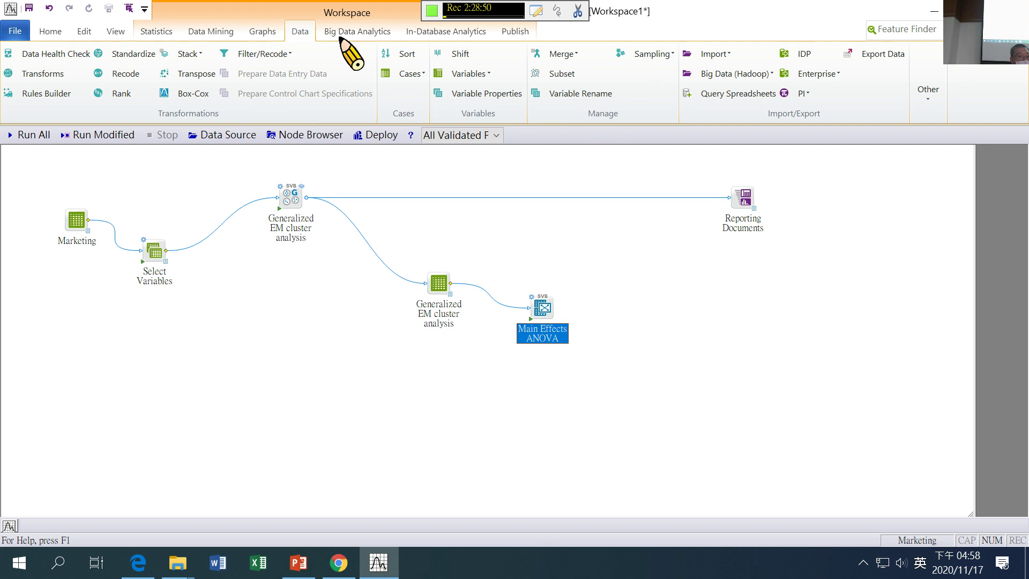
click(485, 73)
click(501, 216)
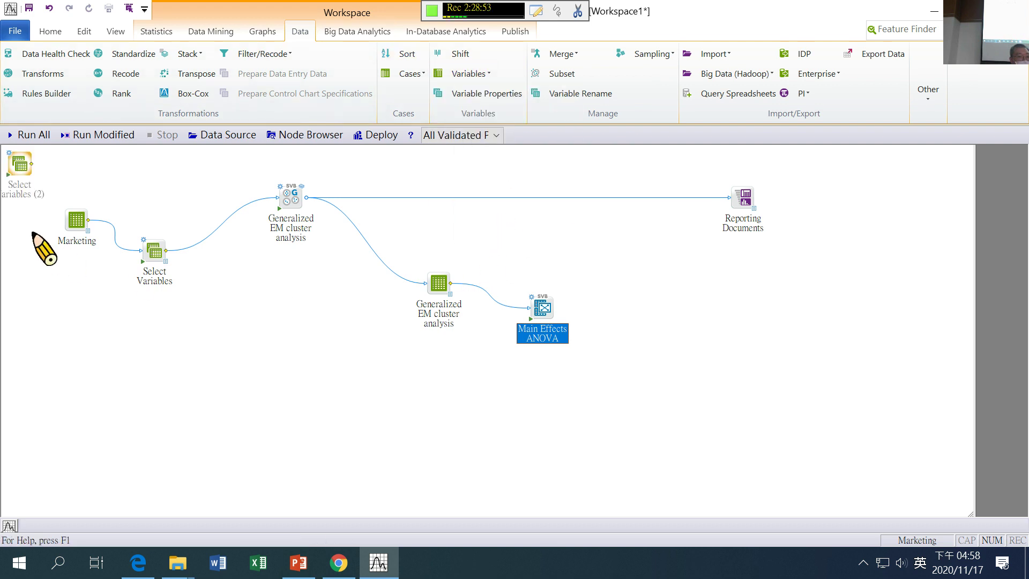
mouse_move(19, 164)
mouse_down()
mouse_move(487, 379)
mouse_move(479, 360)
mouse_up()
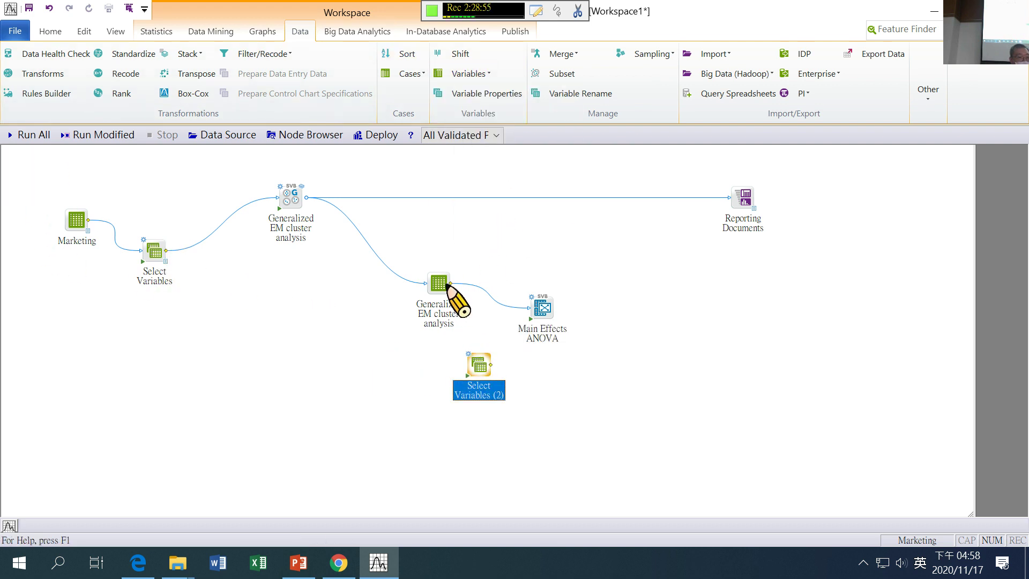
drag(464, 299, 478, 366)
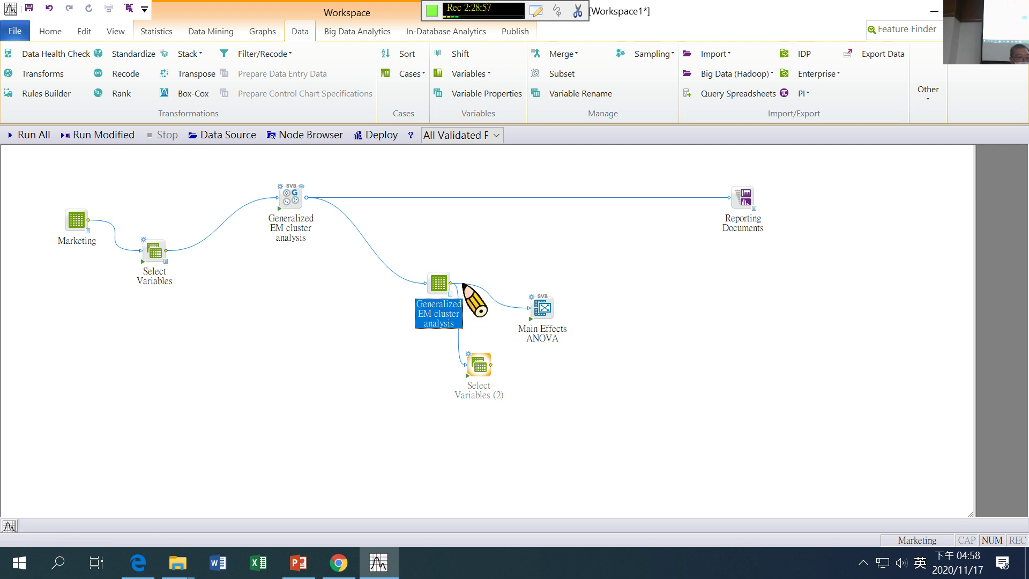
drag(465, 299, 492, 375)
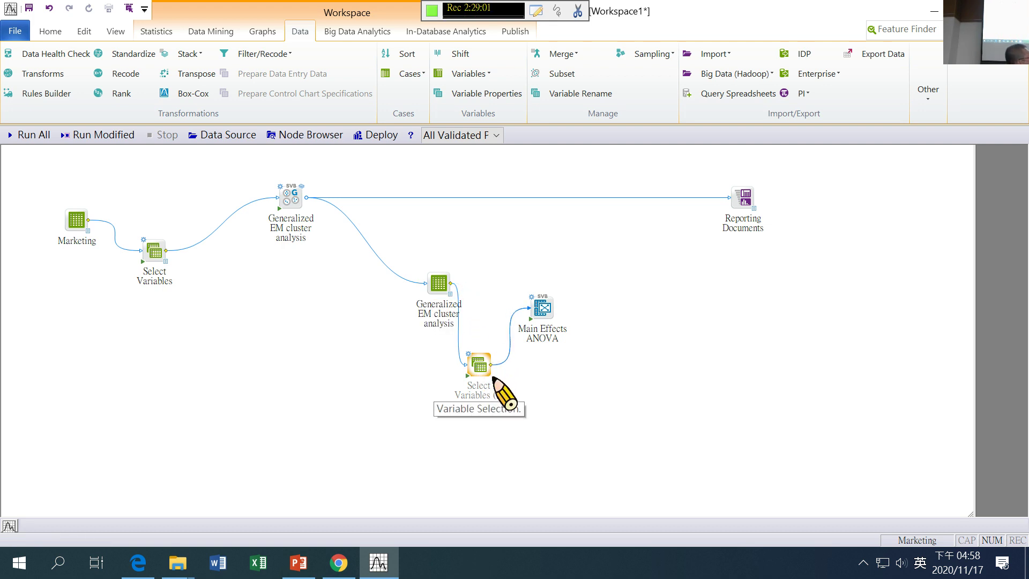
Spread out the Main Effects ANOVA, Select Variables (2) and cluster analysis output data nodes in the workspace.
drag(543, 320, 582, 313)
drag(481, 364, 500, 339)
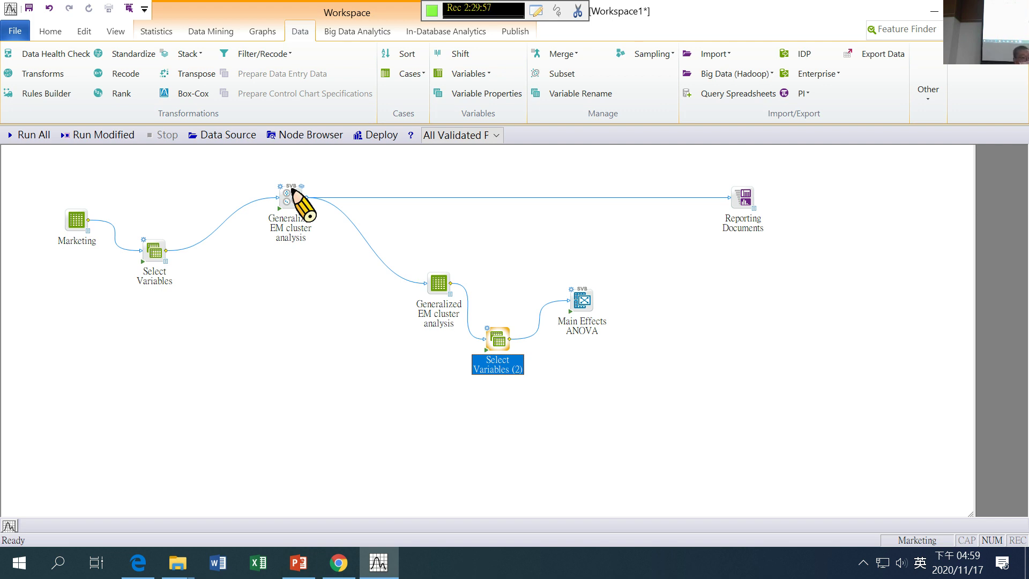
drag(417, 284, 386, 293)
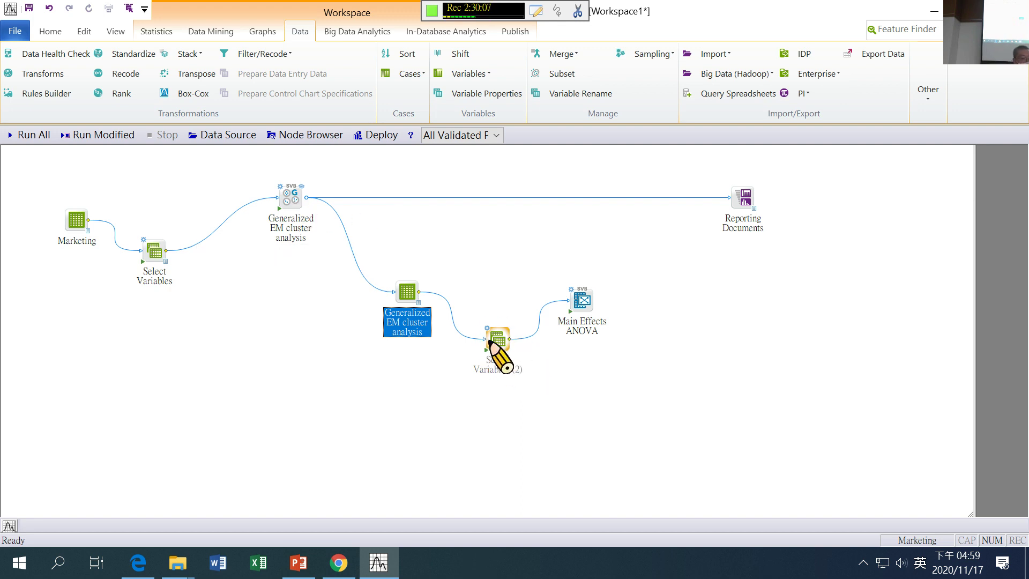
drag(489, 340, 486, 351)
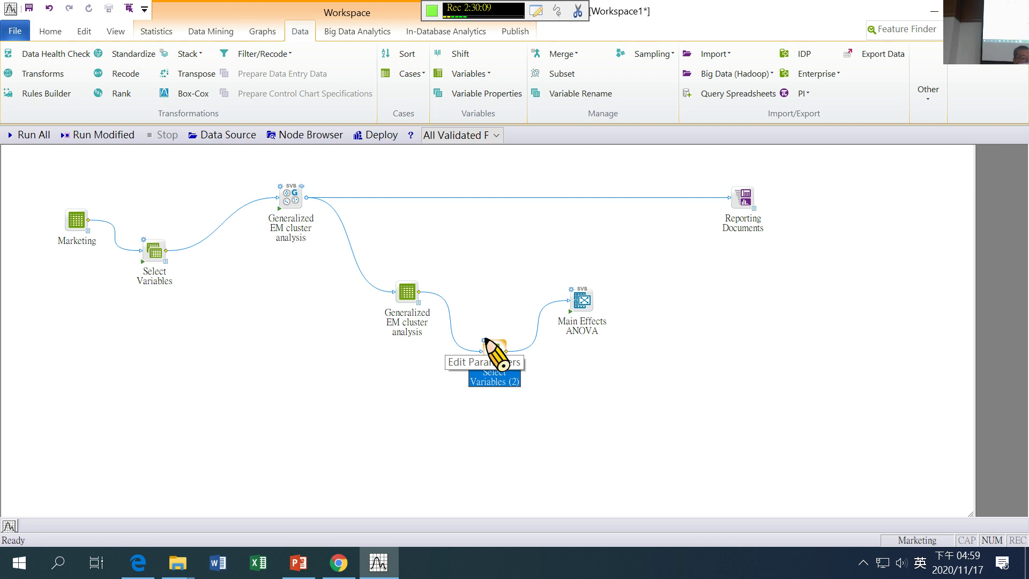
Open variable selection for Select Variables (2), assign Final classification as continuous predictor, and inspect its values.
click(485, 339)
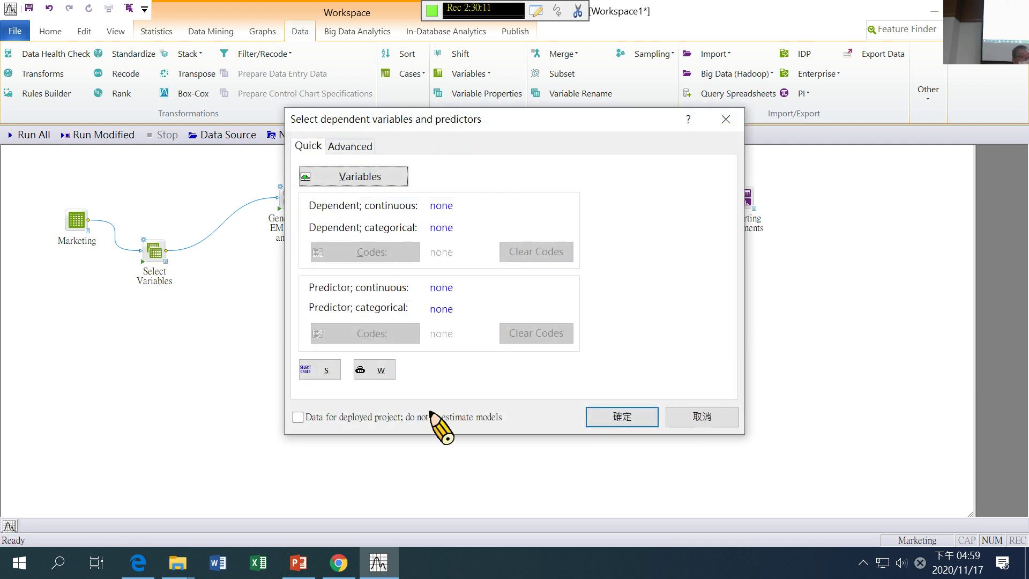
click(356, 179)
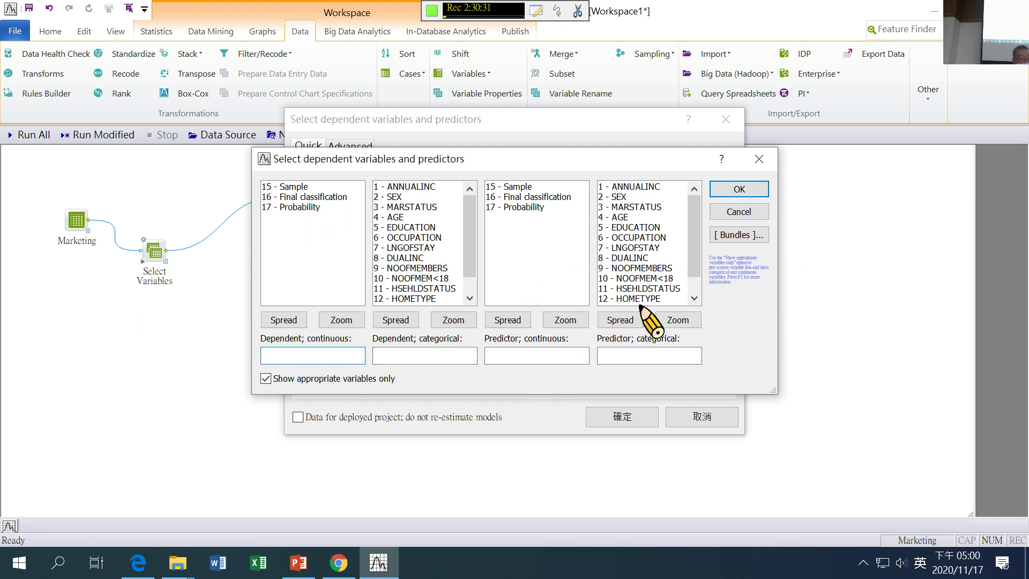
click(528, 197)
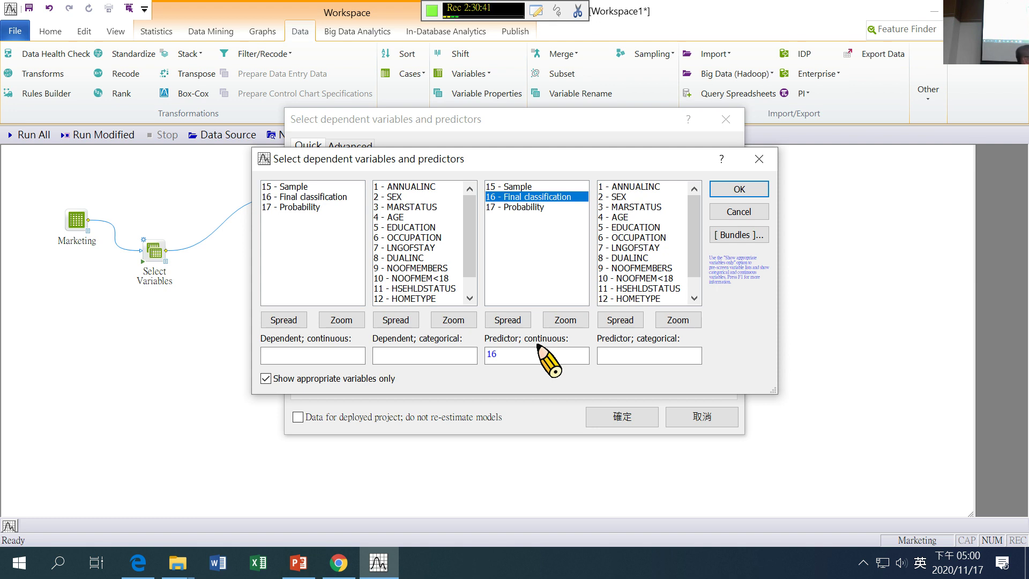
click(564, 320)
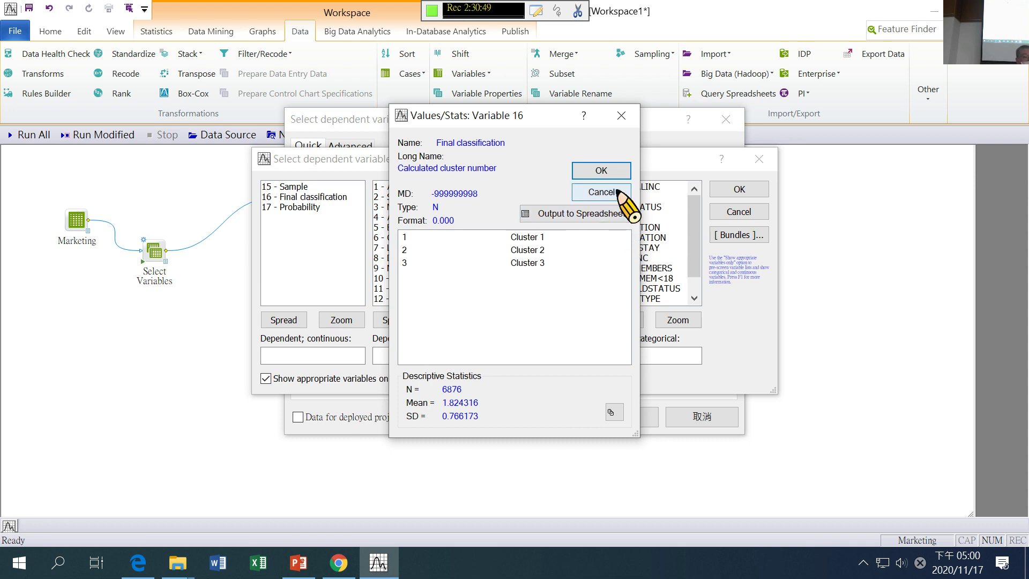
click(603, 172)
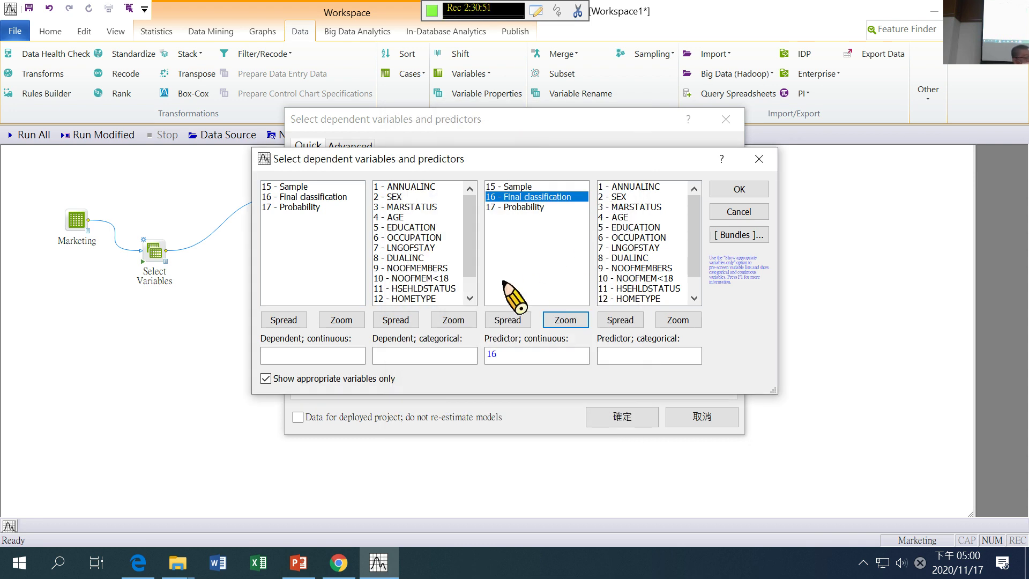
Turn off Show appropriate variables only and assign 17 - Probability as the continuous dependent variable.
click(267, 379)
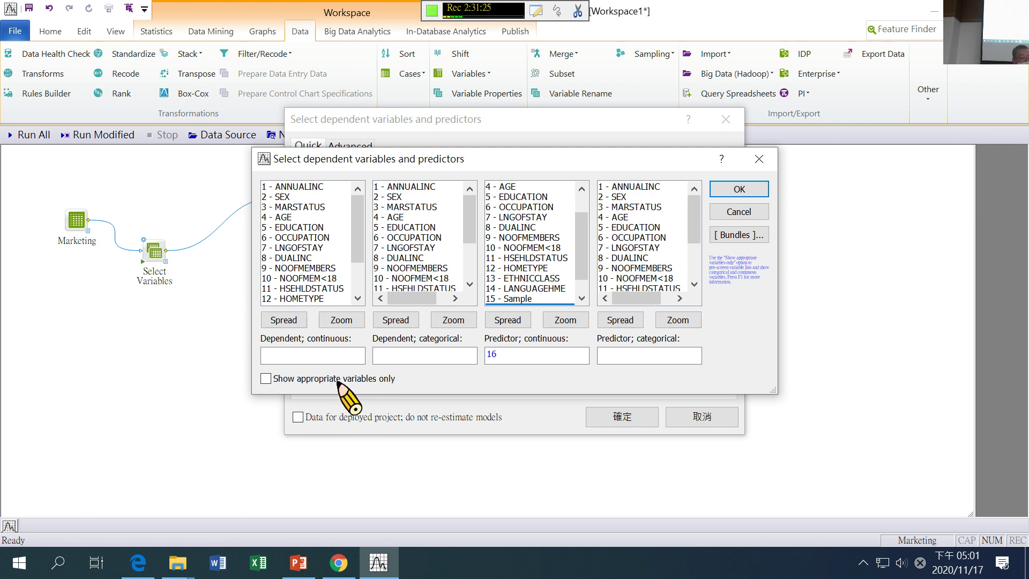
drag(586, 266, 585, 286)
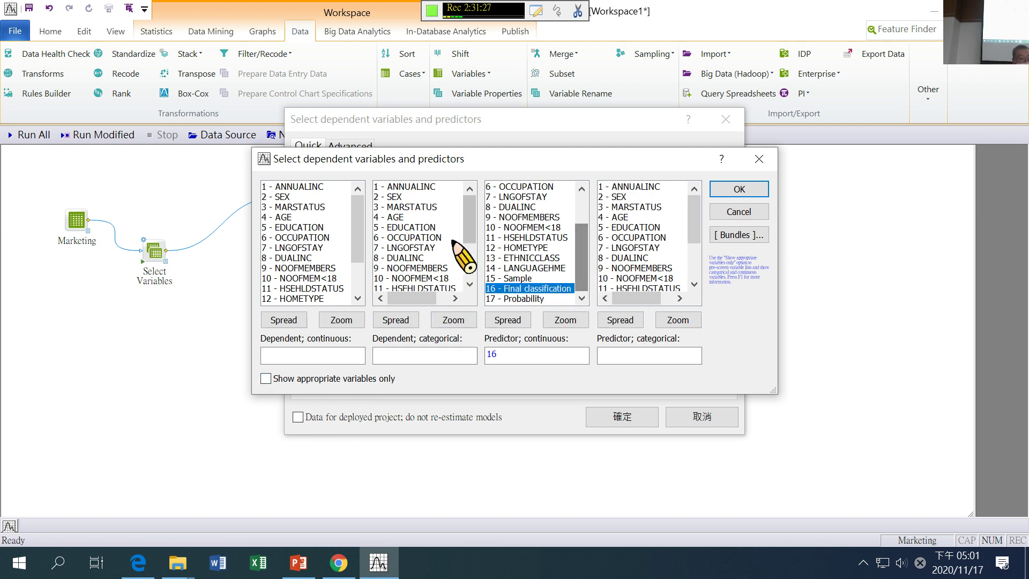
drag(468, 239, 471, 275)
drag(358, 230, 358, 270)
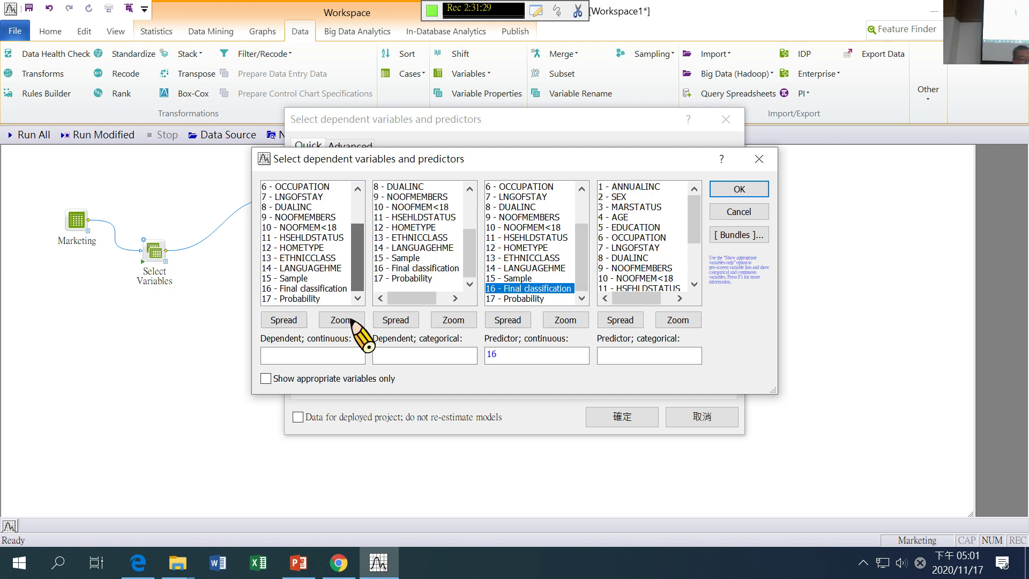
click(300, 299)
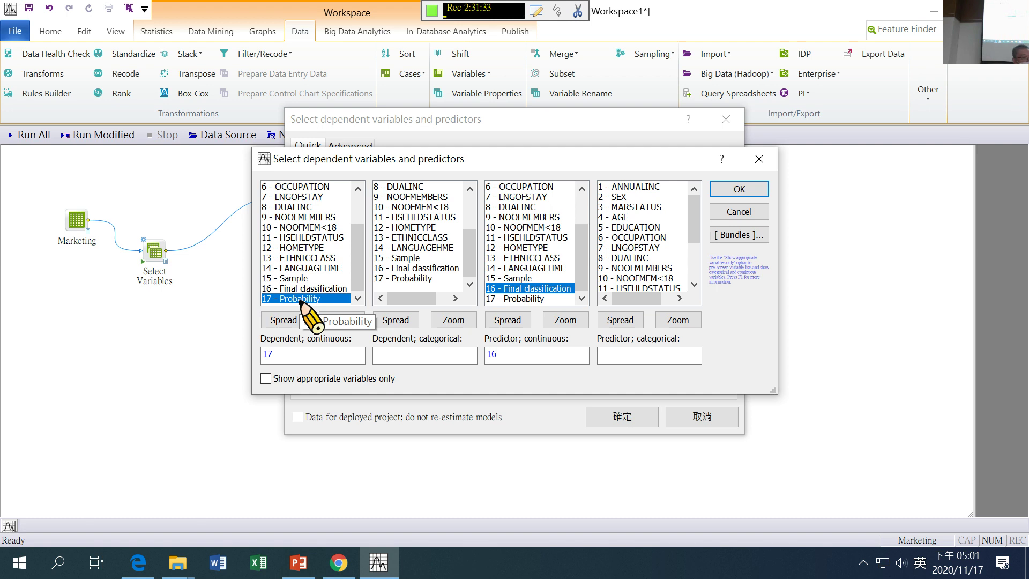
Examine the values and descriptive statistics of the Probability variable.
click(338, 320)
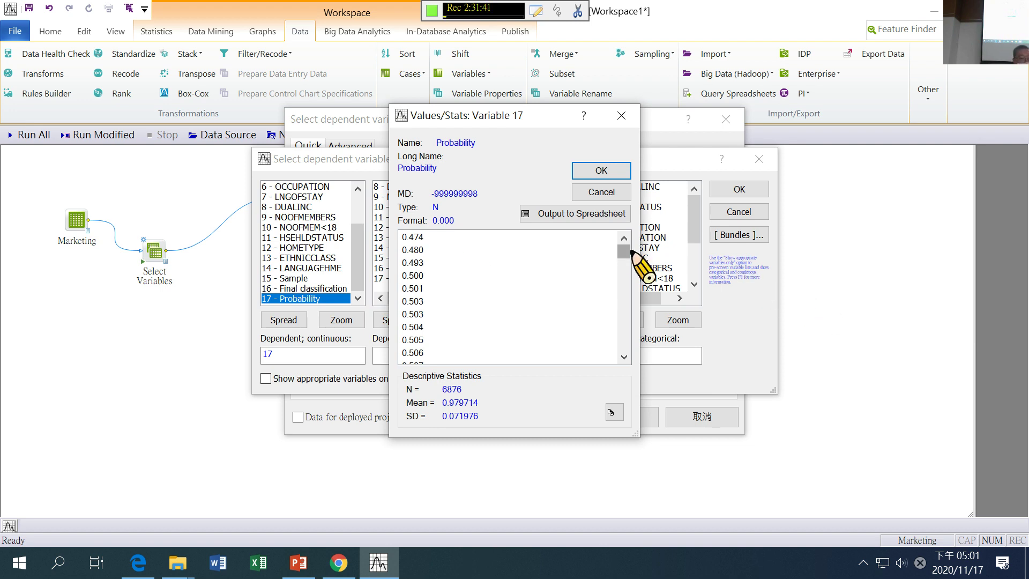
drag(628, 259, 624, 213)
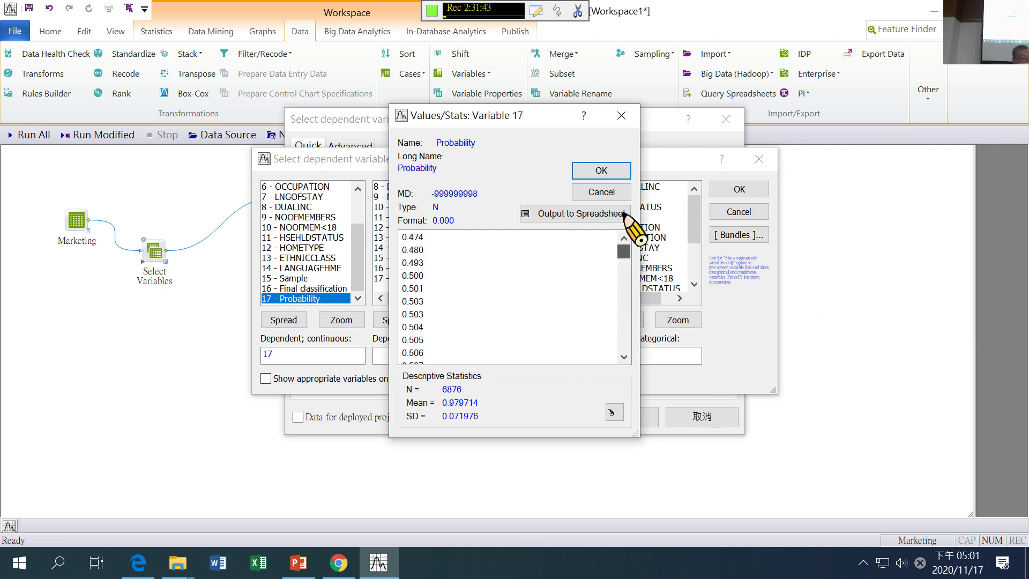
click(601, 193)
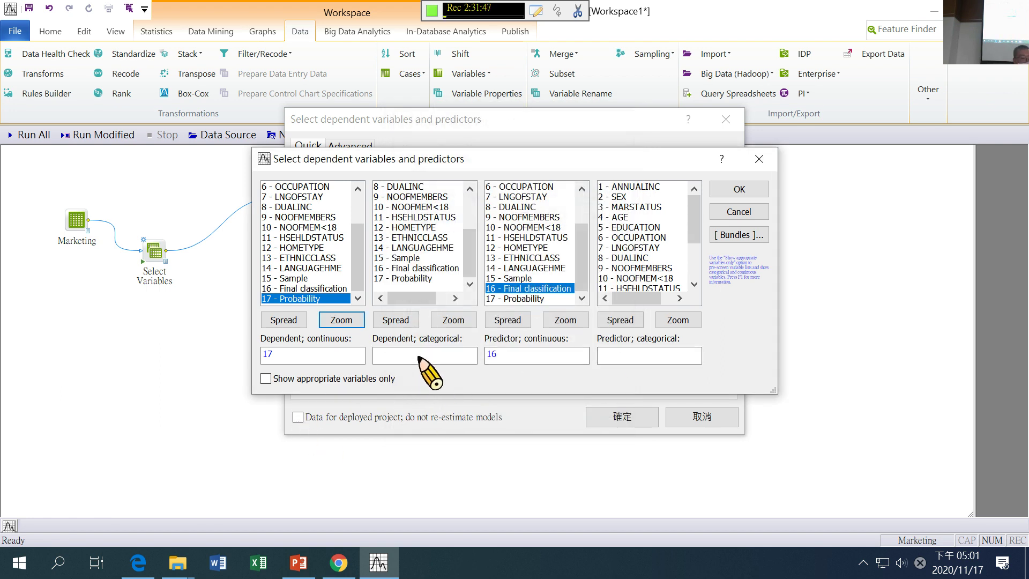
Move 16 - Final classification from continuous predictor to categorical predictor and accept the variable selection.
click(512, 355)
key(BackSpace)
key(BackSpace)
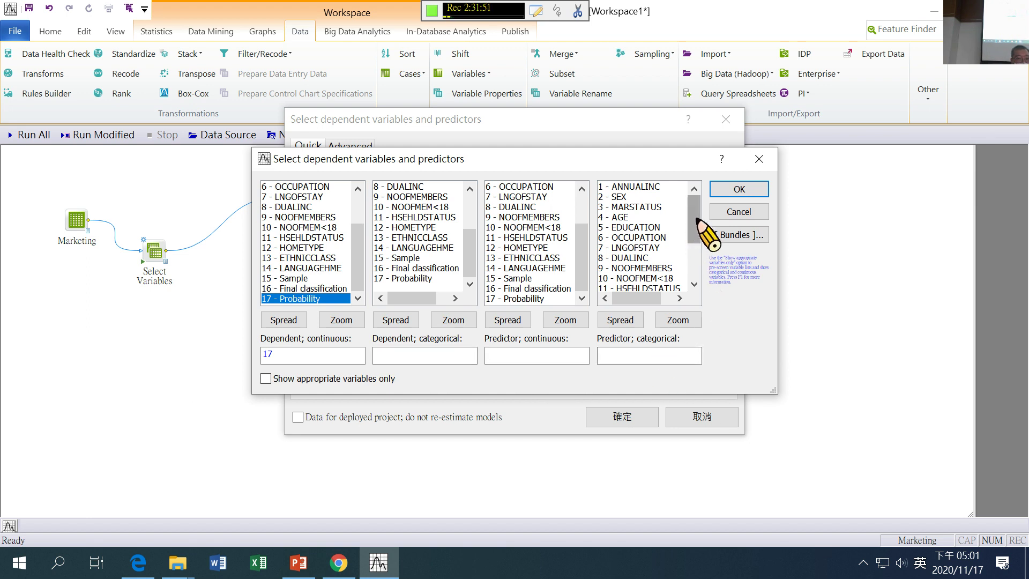
drag(694, 220, 639, 276)
click(641, 268)
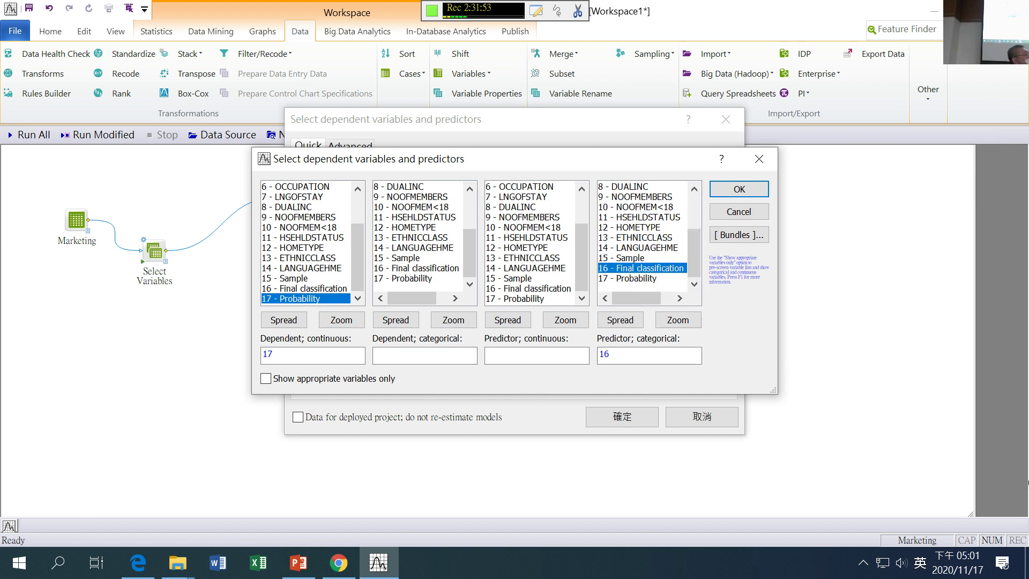
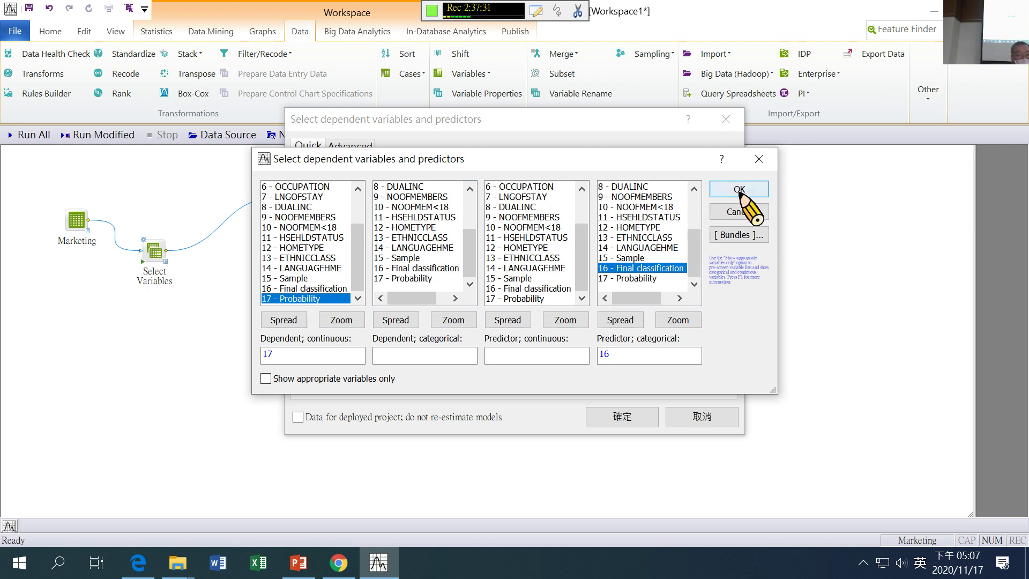
click(739, 189)
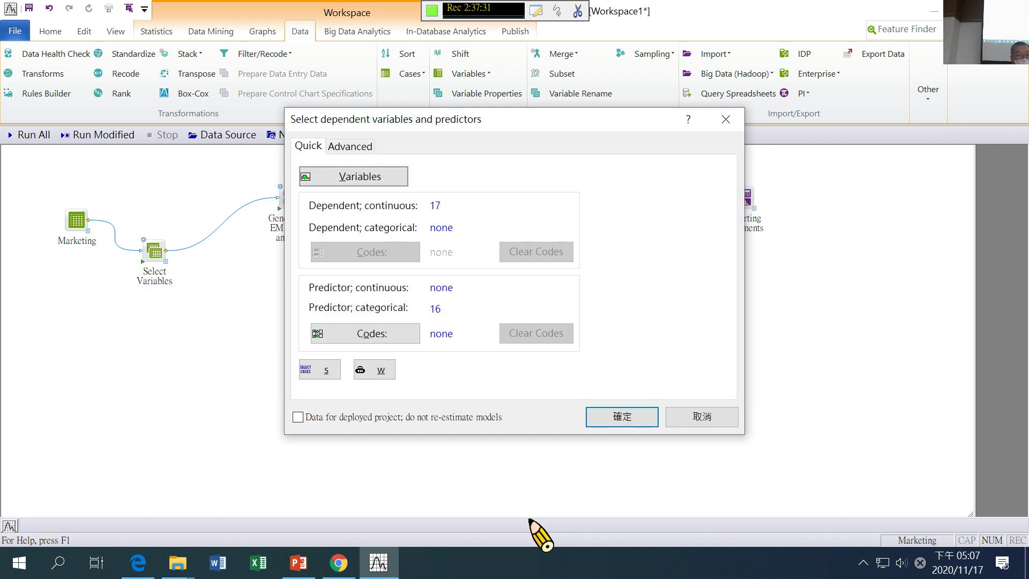
click(626, 419)
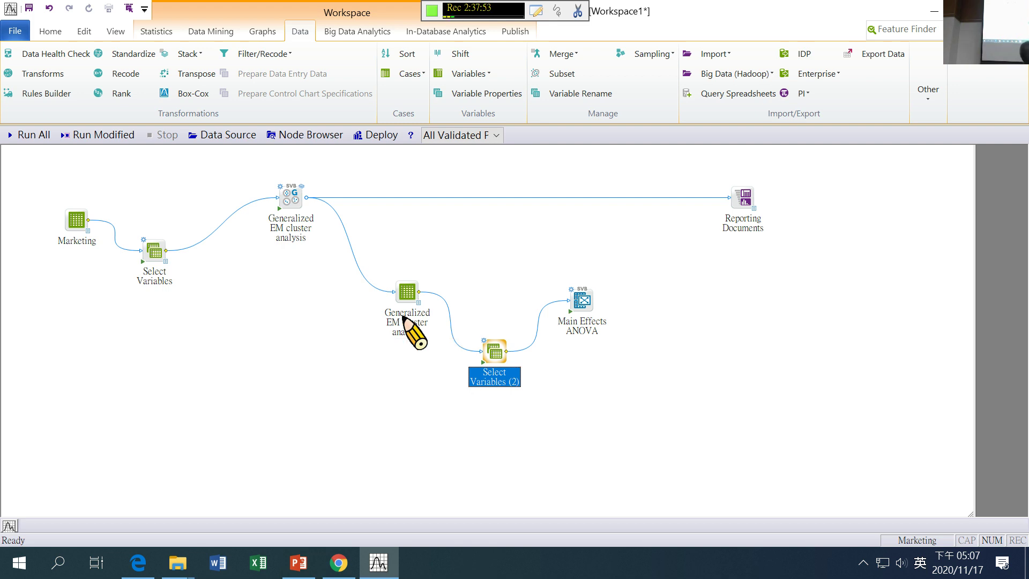
Move the Generalized EM cluster analysis output data node closer beneath its analysis node, and view its spreadsheet.
drag(410, 292, 357, 325)
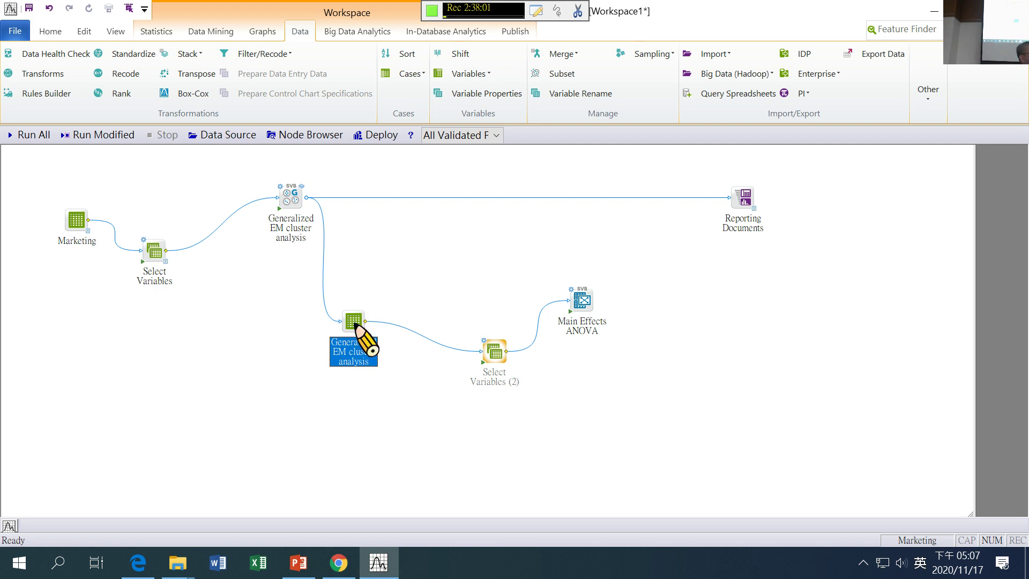
double_click(353, 321)
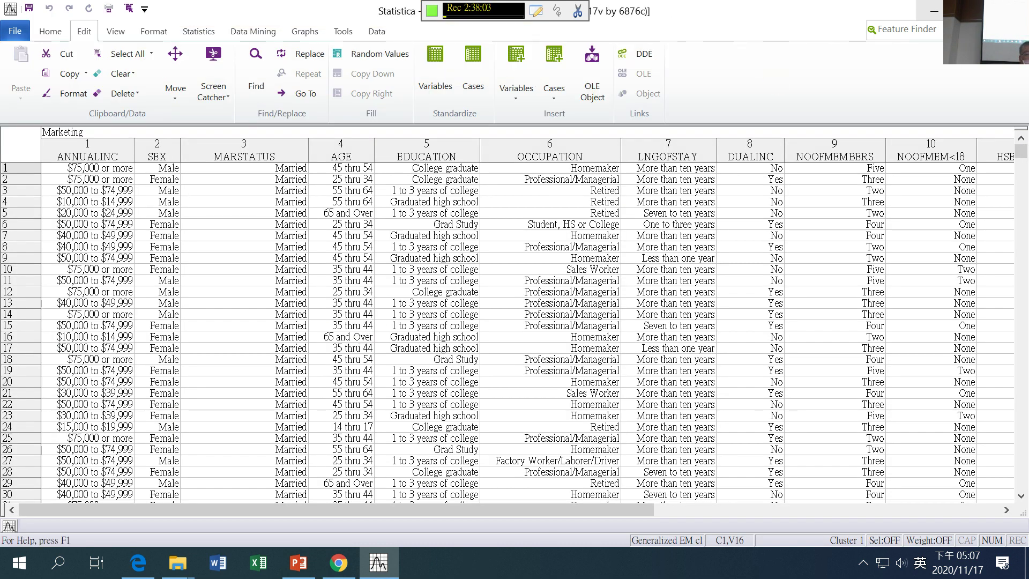
click(1017, 31)
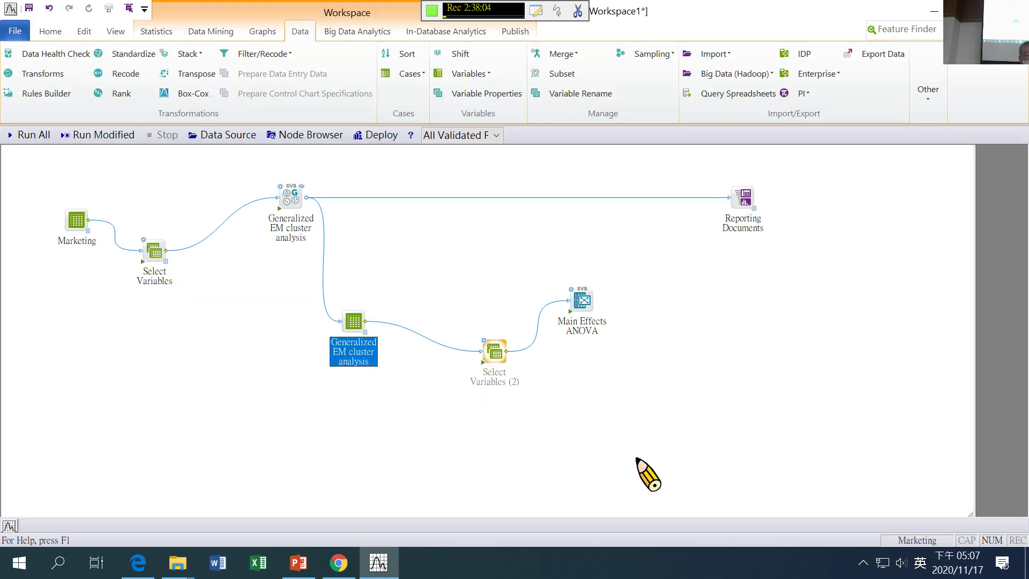
Enable Data for deployed project; do not re-estimate models for Select Variables (2), and accept the numeric-text coding notice.
click(495, 360)
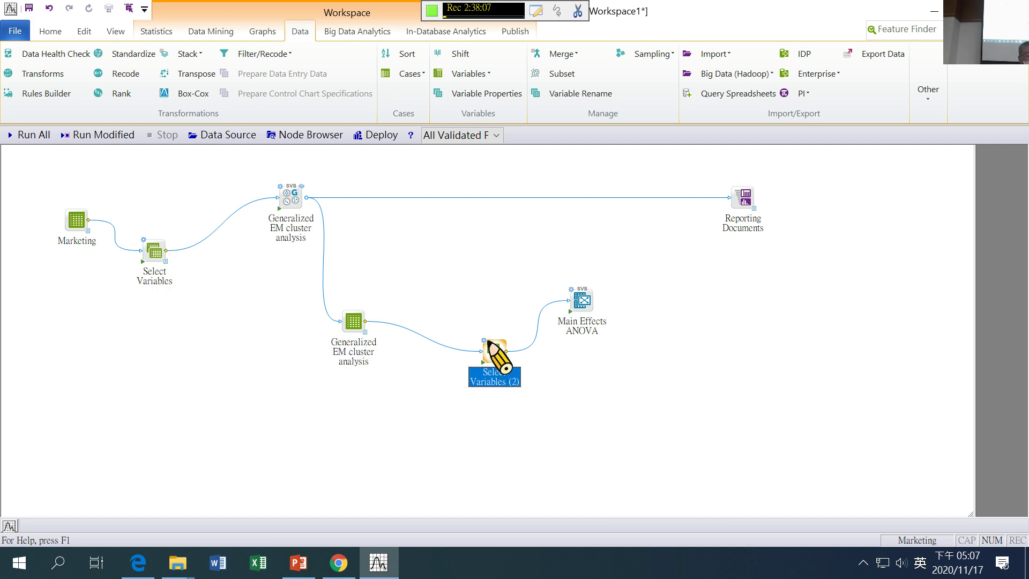
double_click(494, 362)
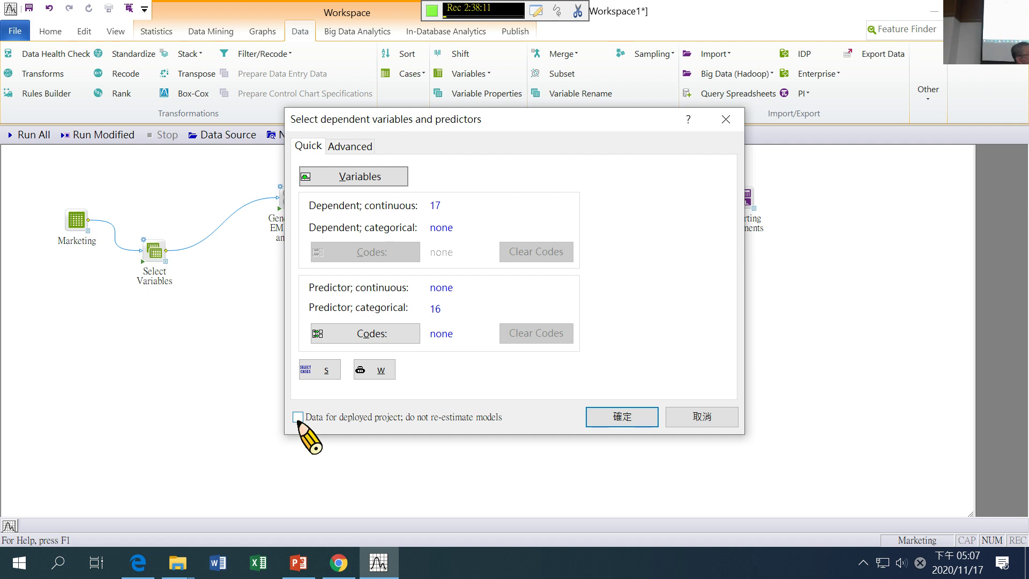
click(297, 418)
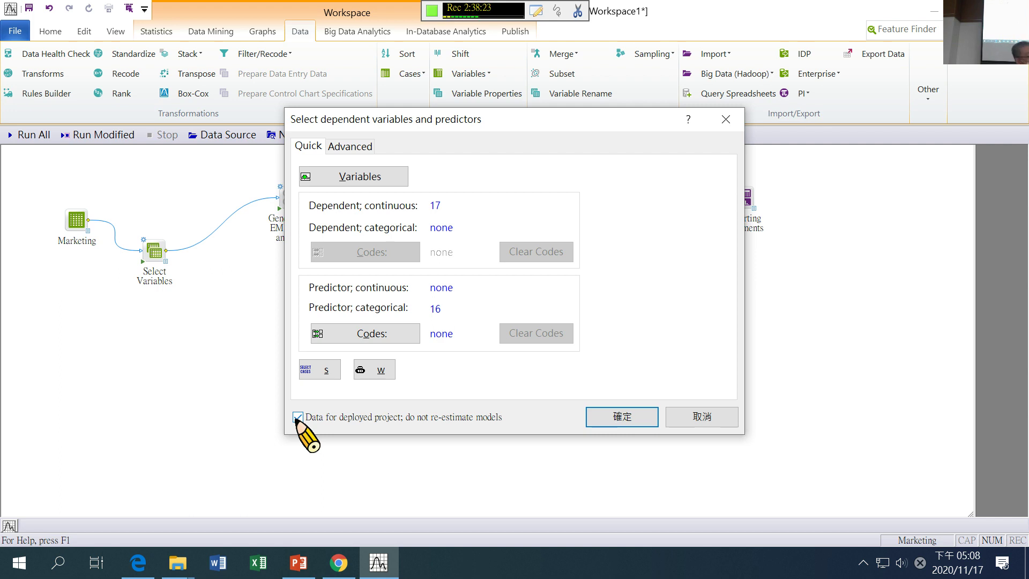
click(647, 415)
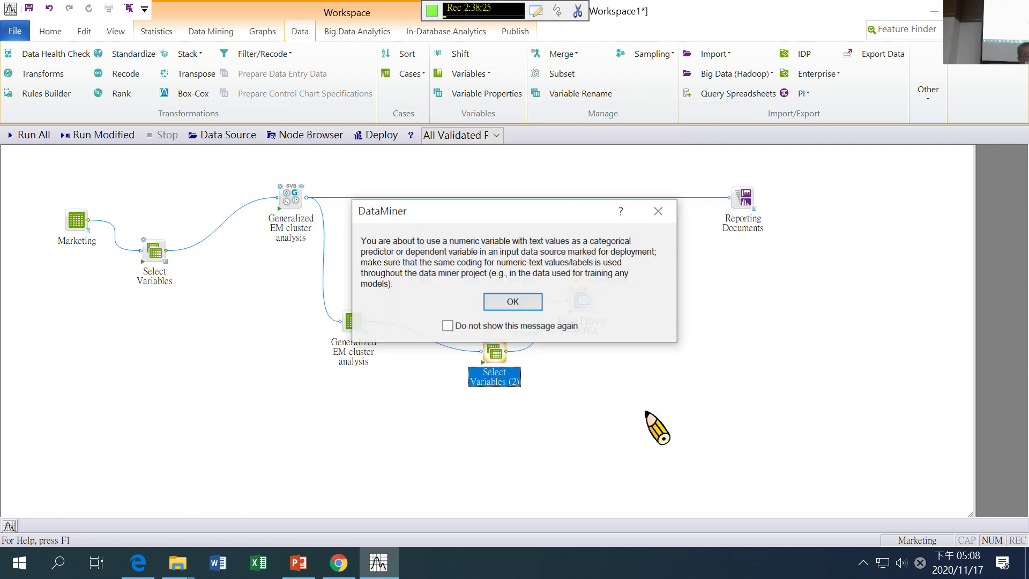
click(497, 301)
Move the Select Variables (2) node down beside the cluster output data, and run the Main Effects ANOVA node.
drag(485, 351, 447, 383)
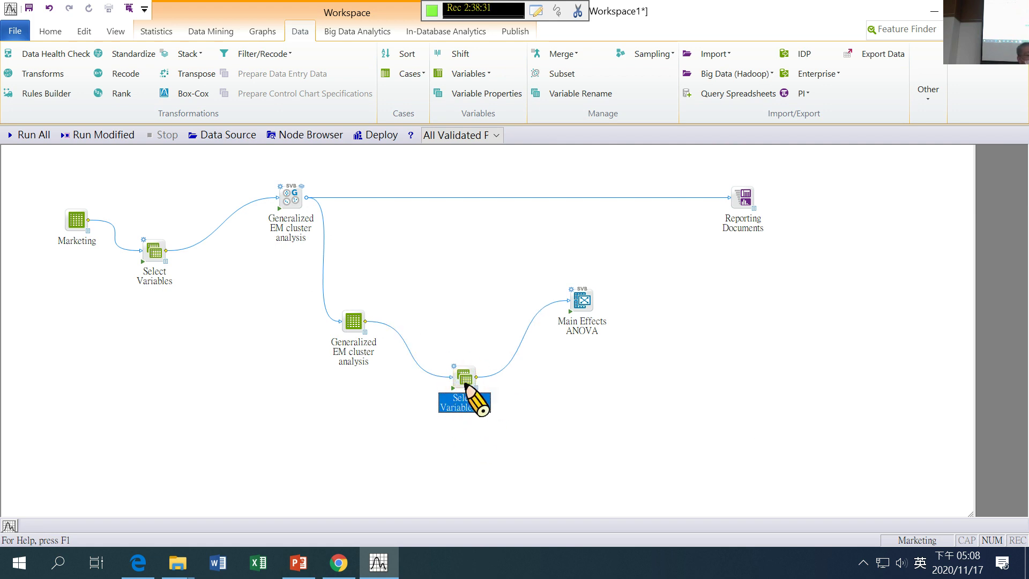
right_click(464, 379)
click(493, 289)
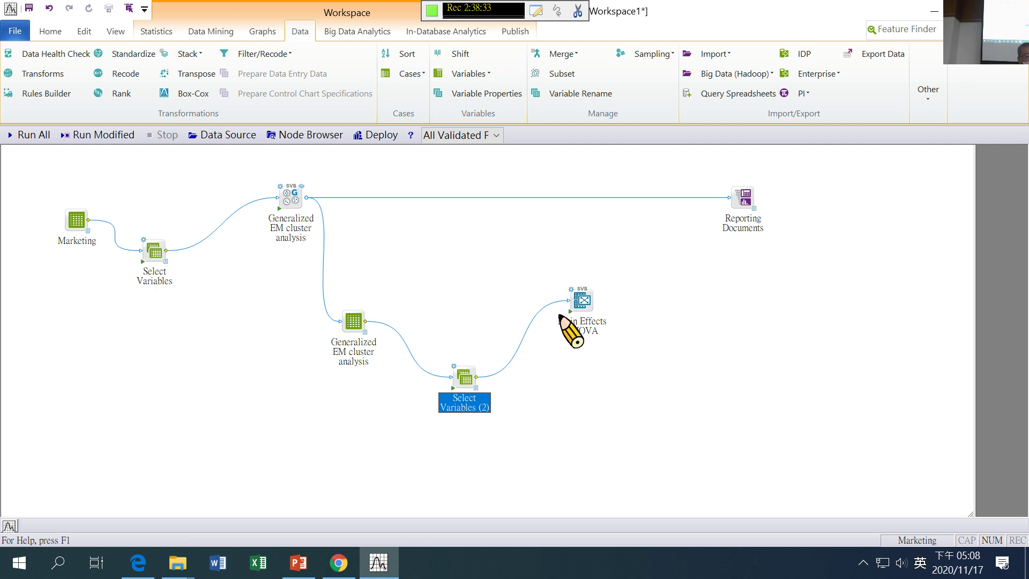
click(570, 311)
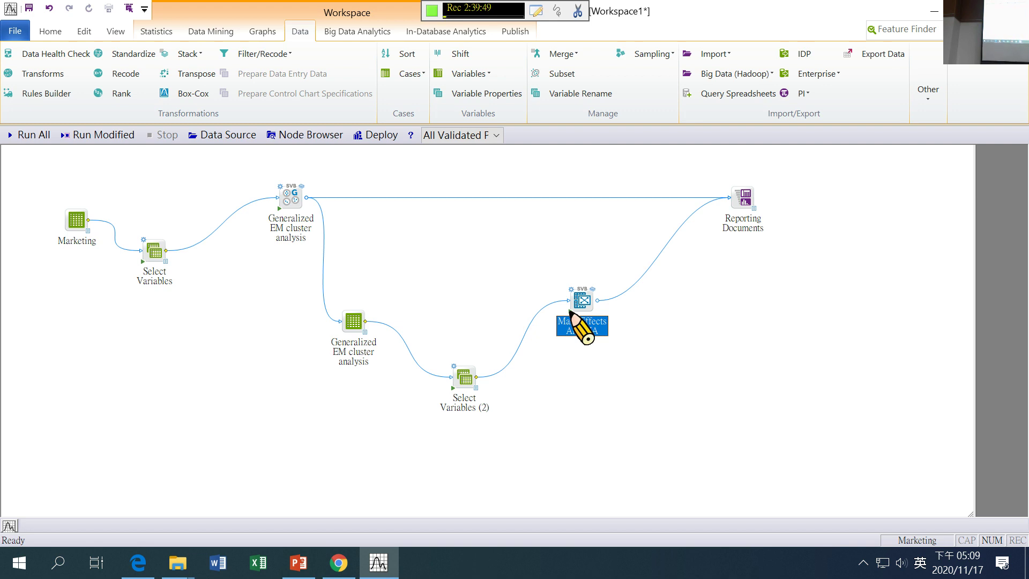
Check the dependent and predictor settings of Select Variables (2) without changing them.
right_click(19, 563)
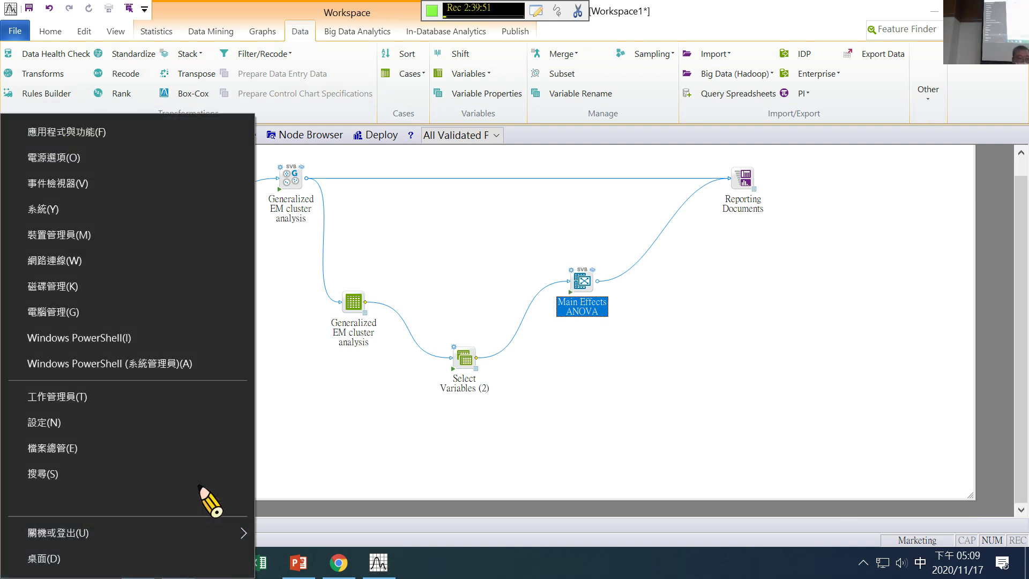
click(474, 374)
click(465, 370)
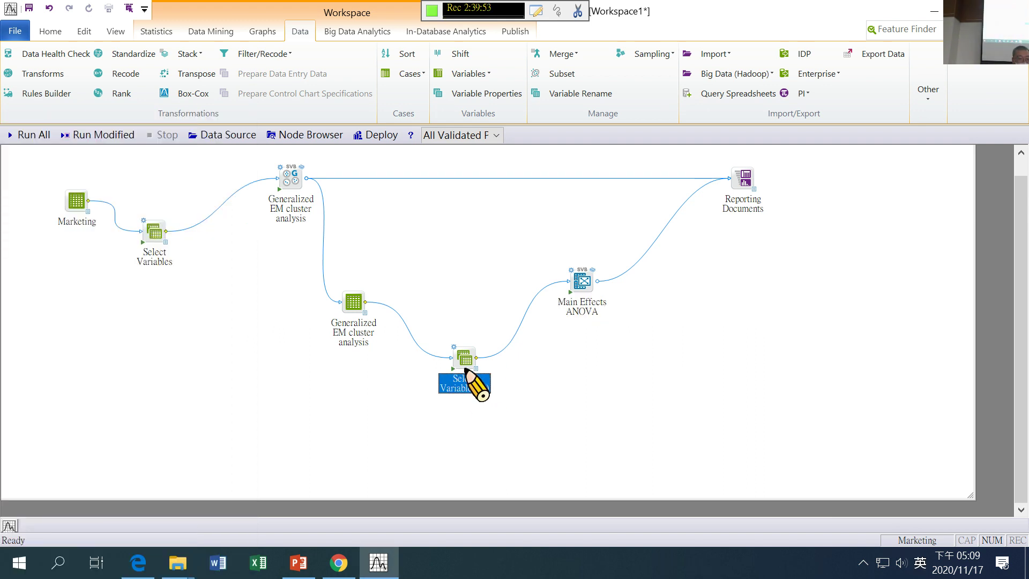
double_click(463, 358)
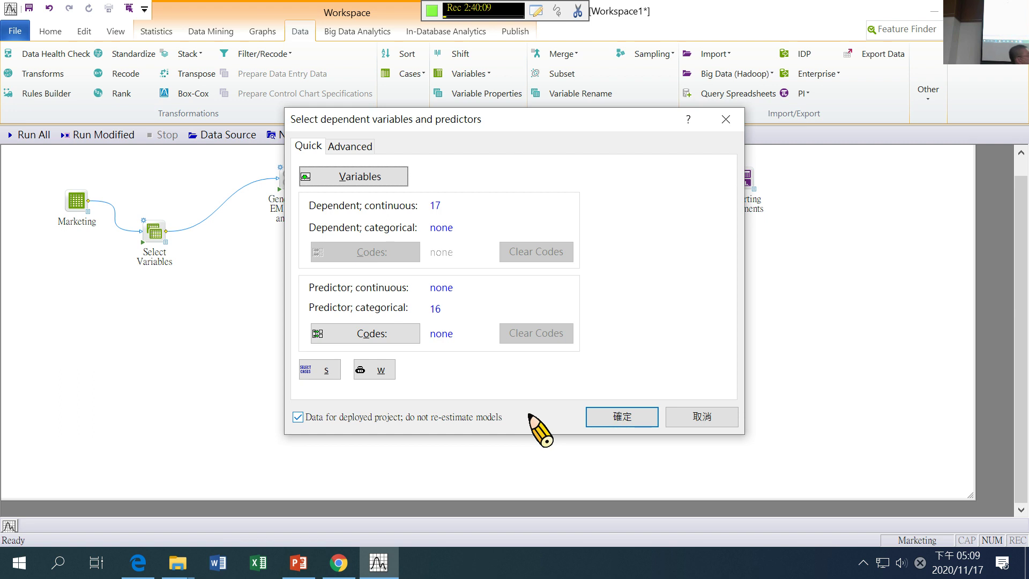
click(704, 413)
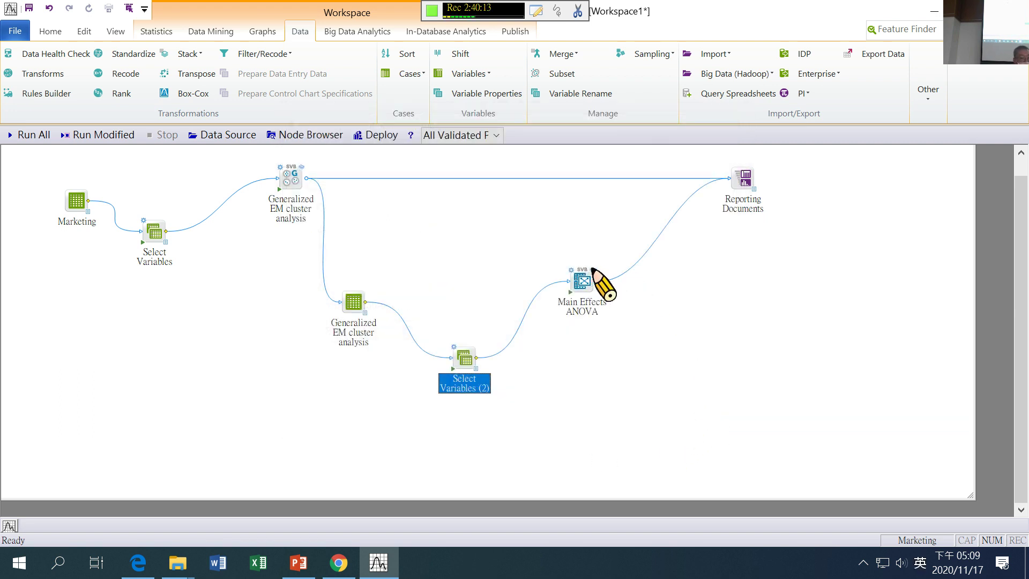
Examine the Main Effects ANOVA significance tests for Probability, including the p value of Final classification, and return to the workspace.
double_click(593, 271)
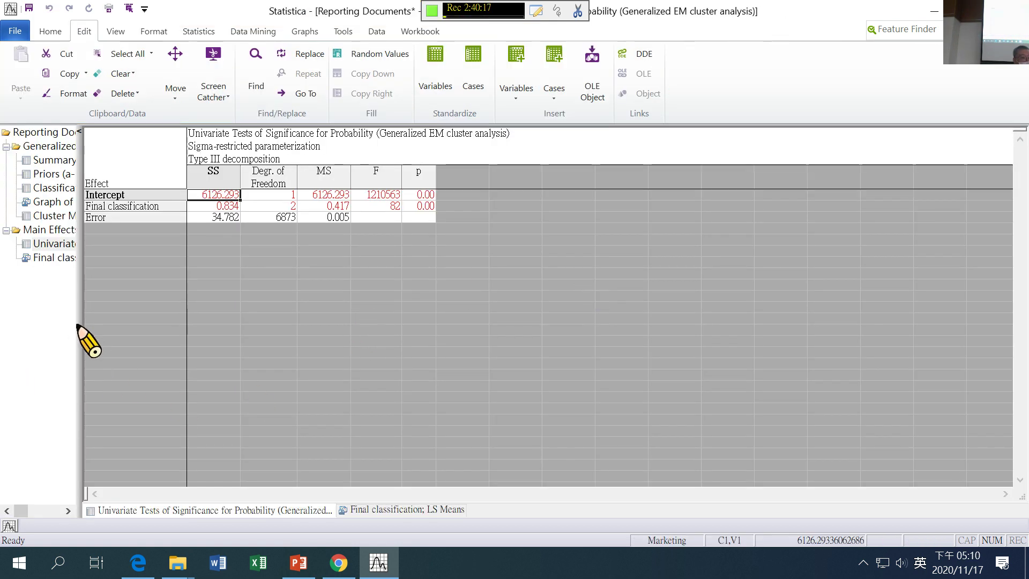
drag(79, 325, 138, 328)
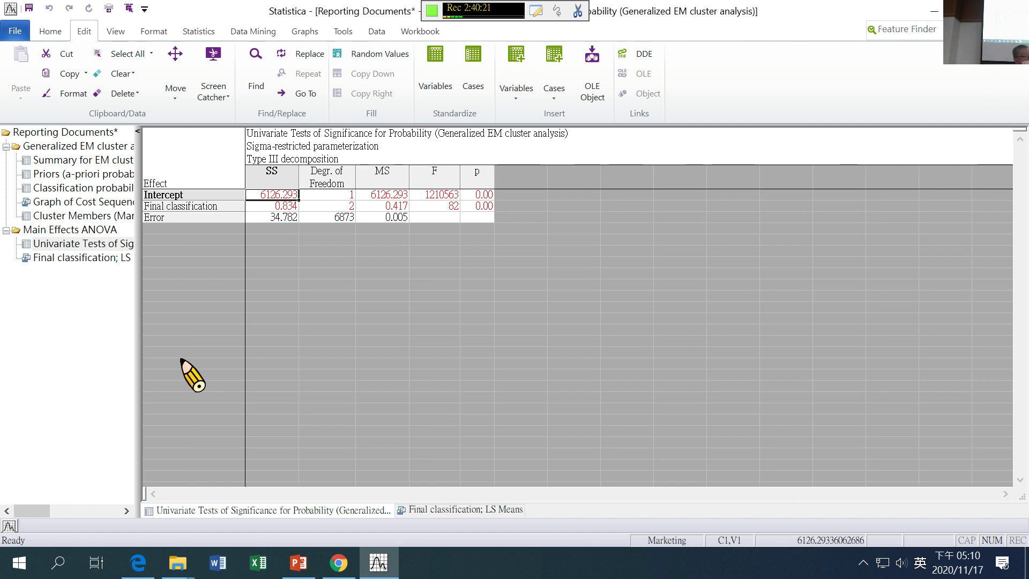
click(477, 205)
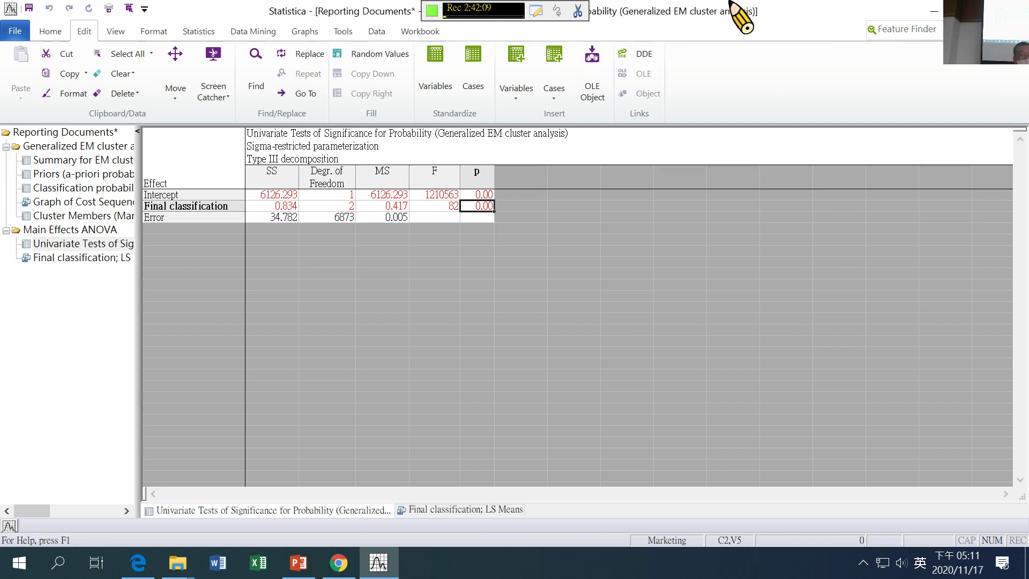
click(973, 32)
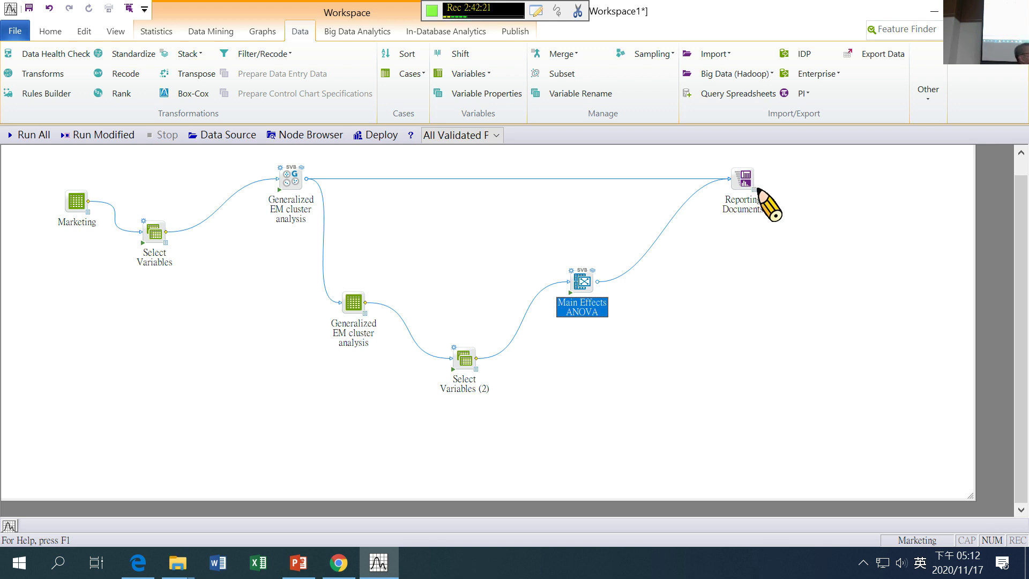
Open Reporting Documents and examine the EM clustering summary, priors, classification probabilities and Graph of Cost Sequence.
drag(39, 179, 783, 245)
click(788, 220)
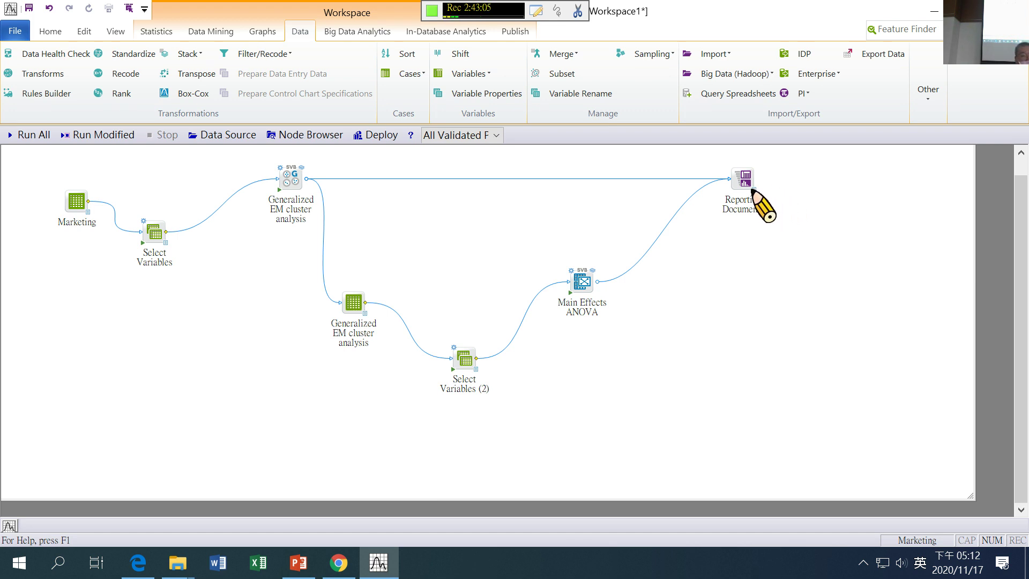
double_click(757, 192)
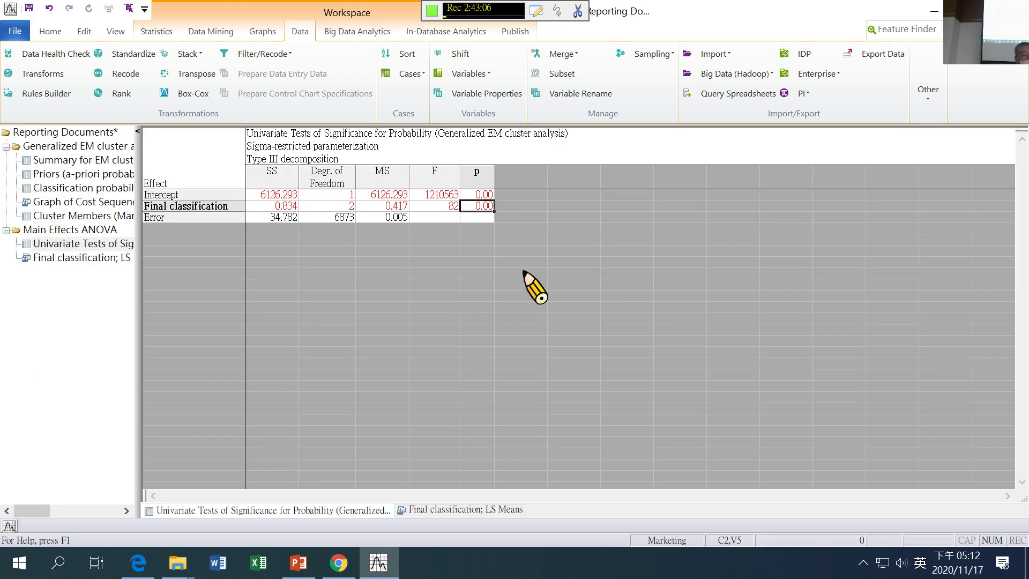
click(67, 160)
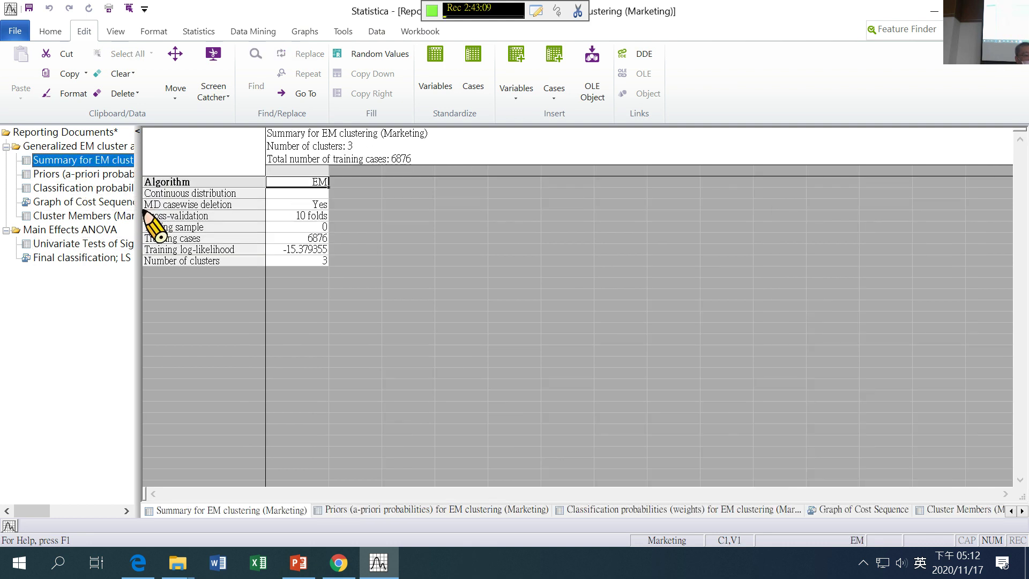
drag(144, 217, 217, 230)
click(129, 174)
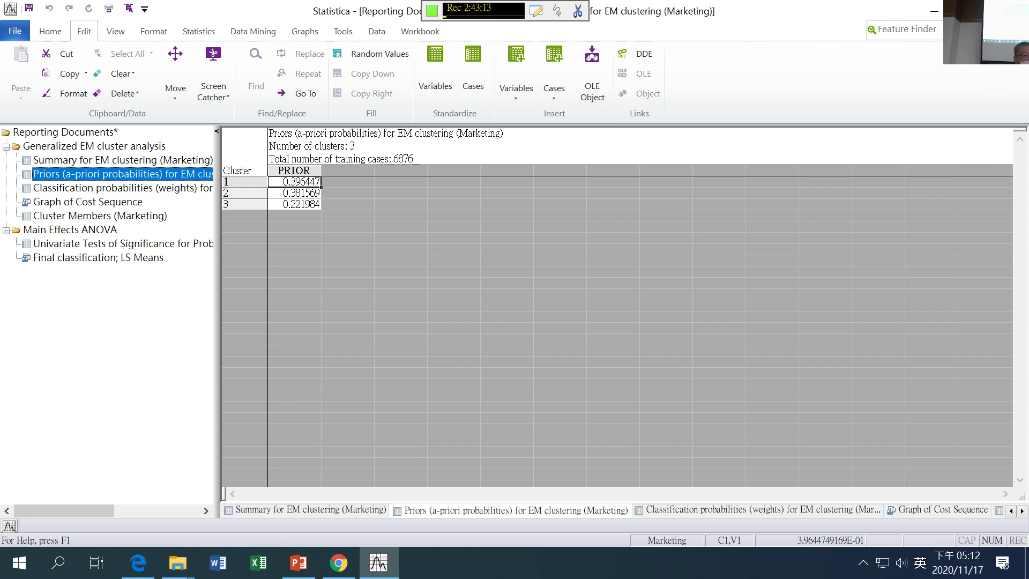
key(Down)
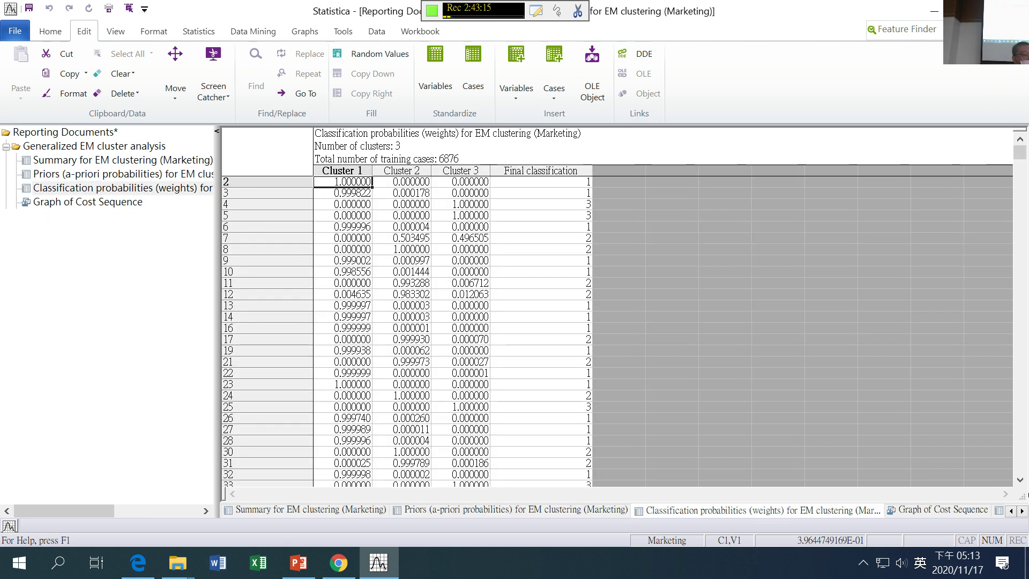
key(Down)
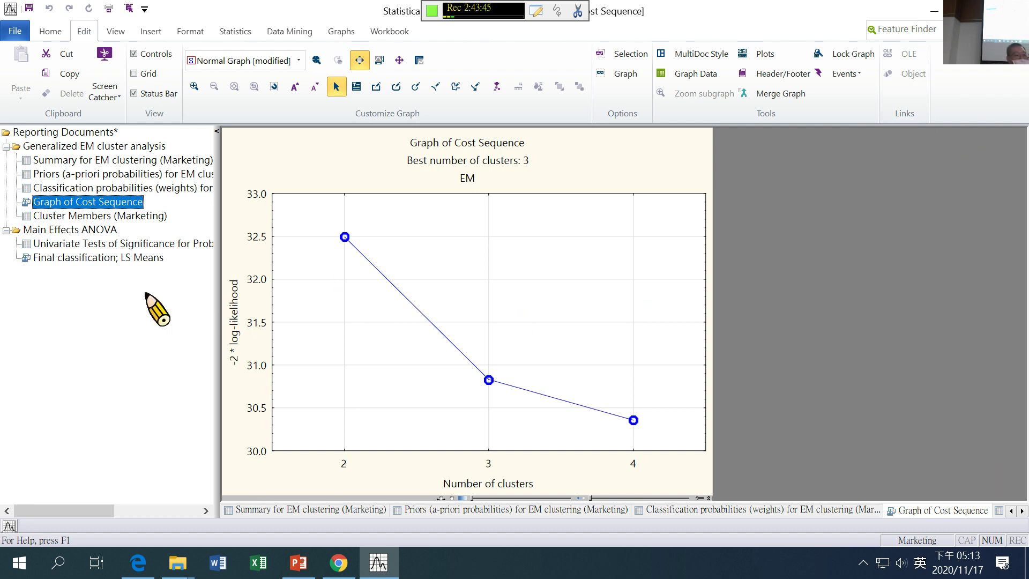
Examine the Cluster Members table and the Univariate Tests of Significance for Probability, and return to the workspace.
click(118, 215)
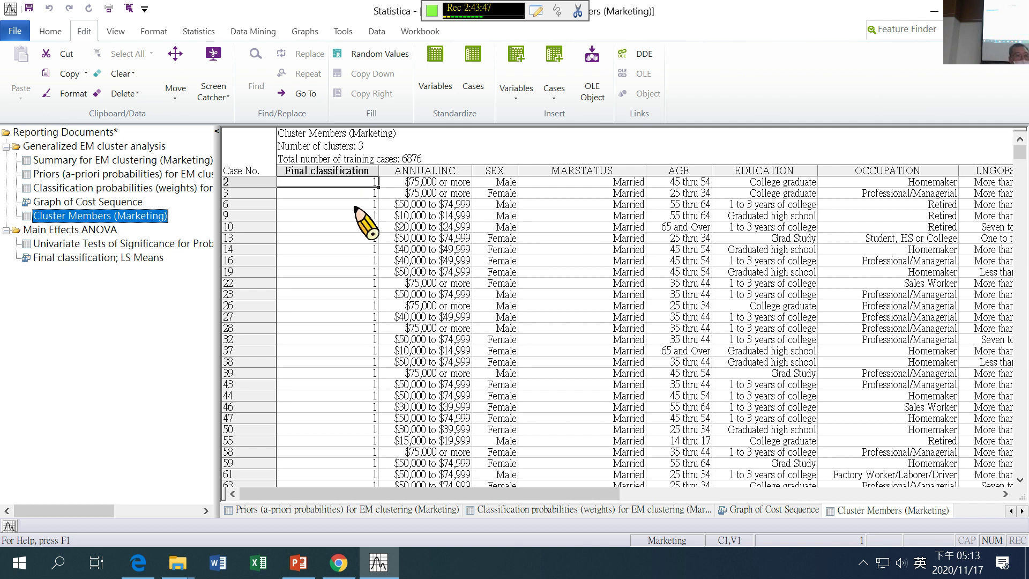
scroll(381, 242, down, 1)
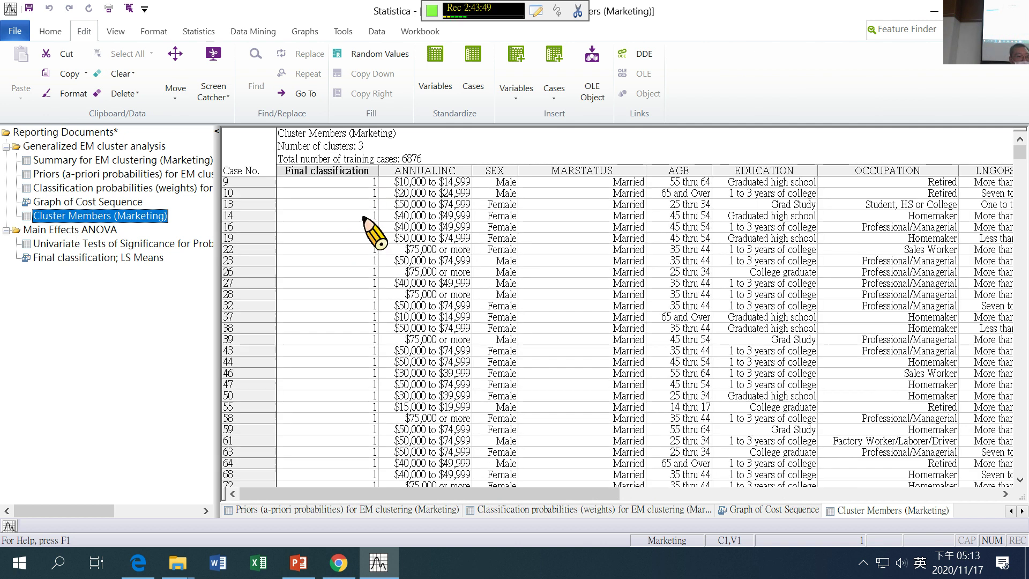
scroll(365, 218, down, 2)
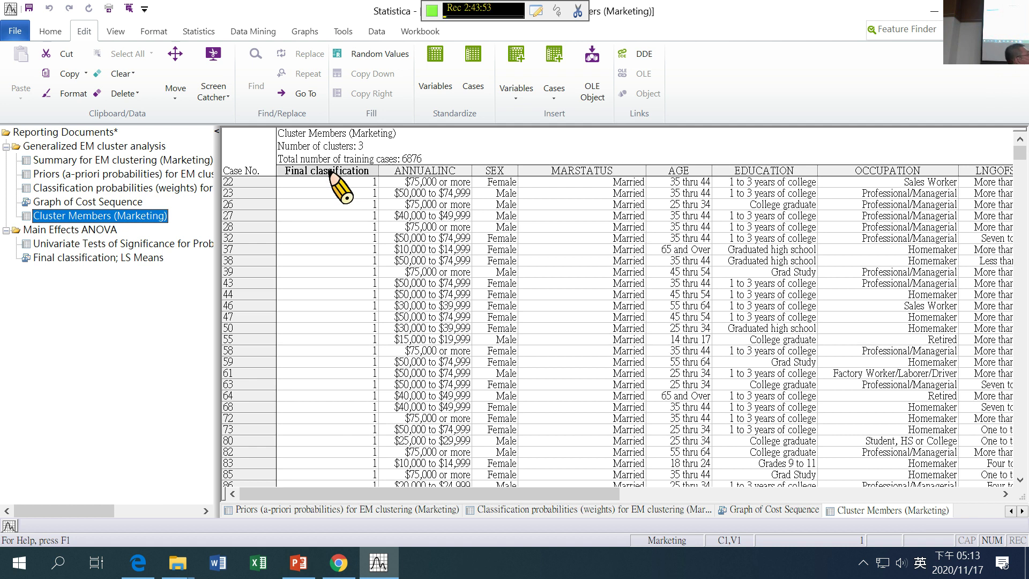
scroll(337, 223, down, 20)
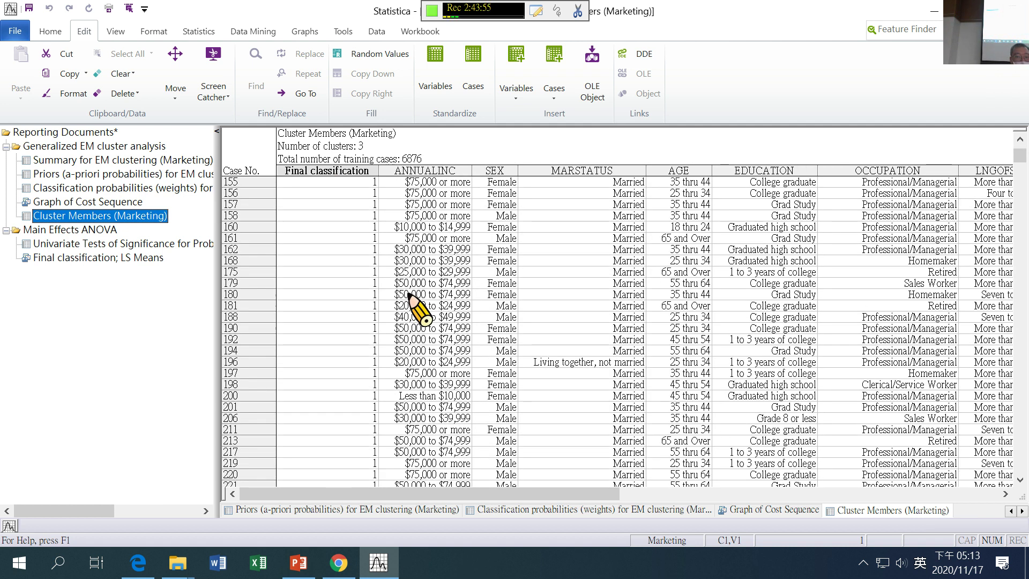
click(90, 245)
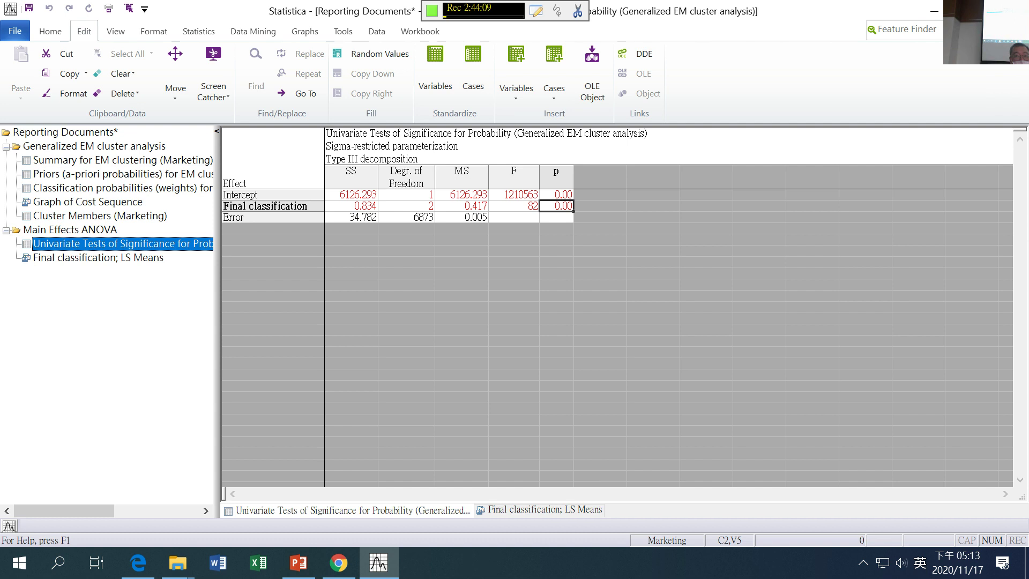
key(ctrl+Tab)
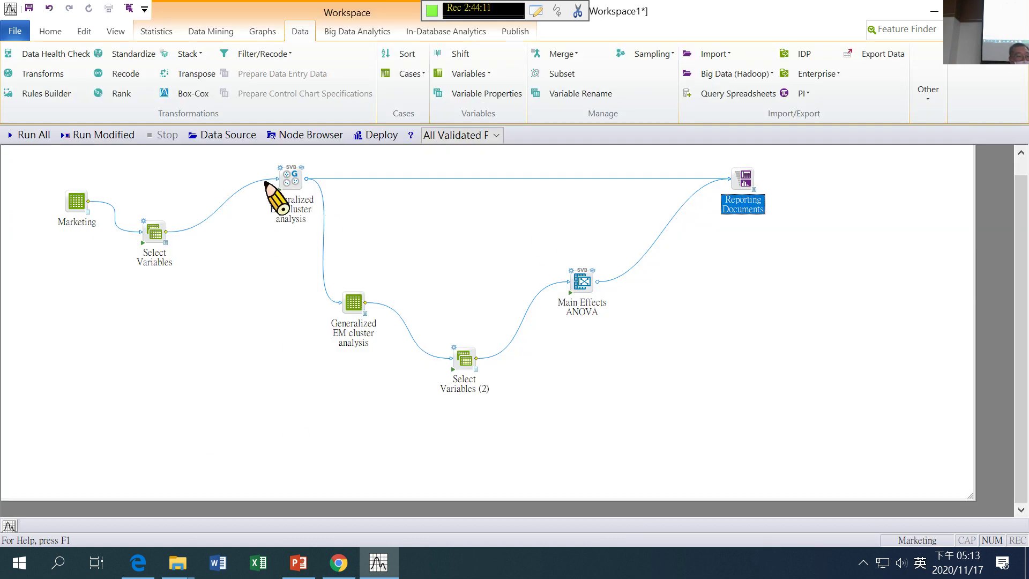
Set the Generalized EM cluster analysis detail of computed results reported to All results.
double_click(287, 176)
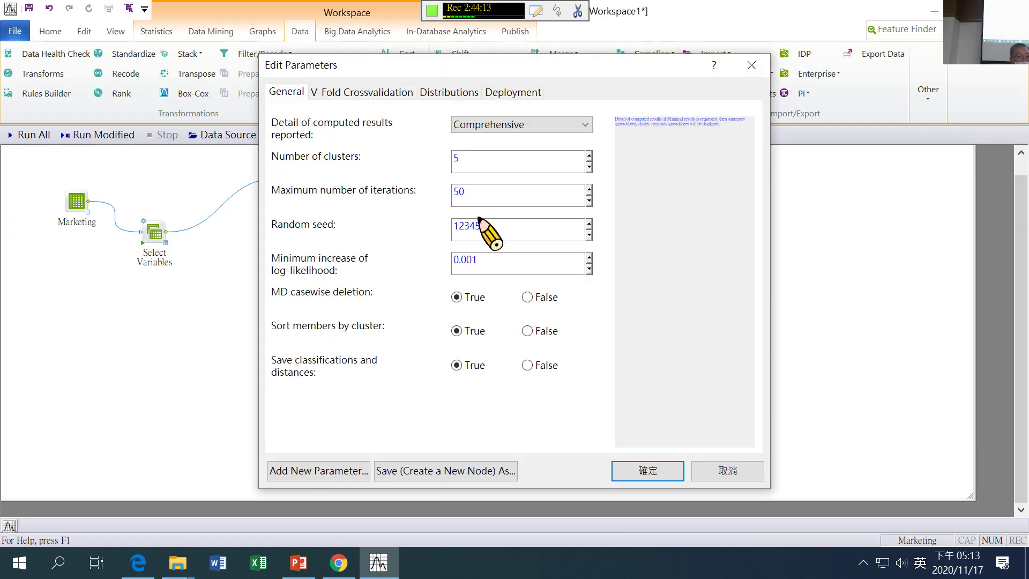
click(485, 125)
click(485, 165)
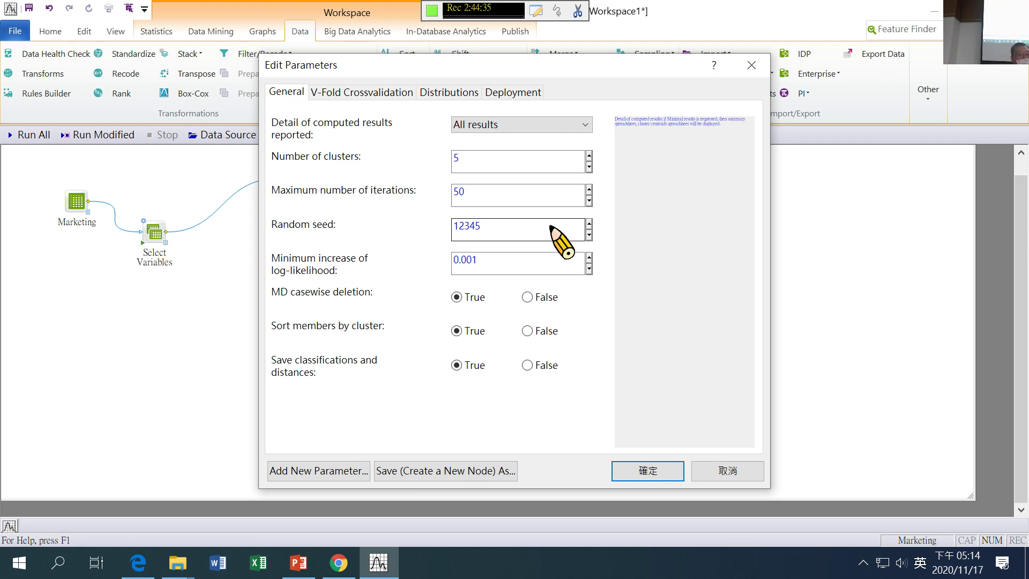
click(635, 469)
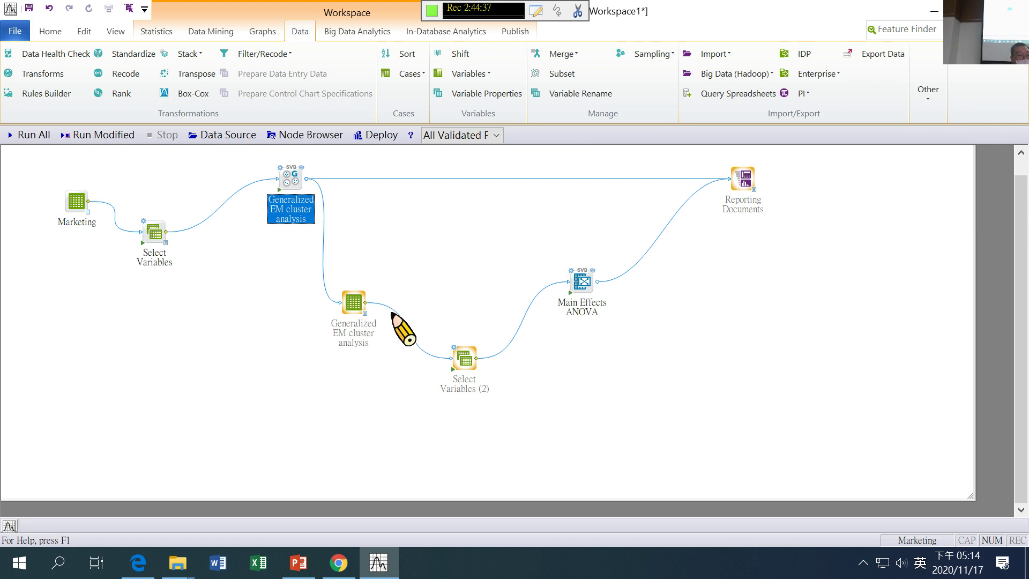
Set the Main Effects ANOVA results detail to All results and enable tests of homogeneity of variances and plots of means vs. std. dev.
double_click(574, 275)
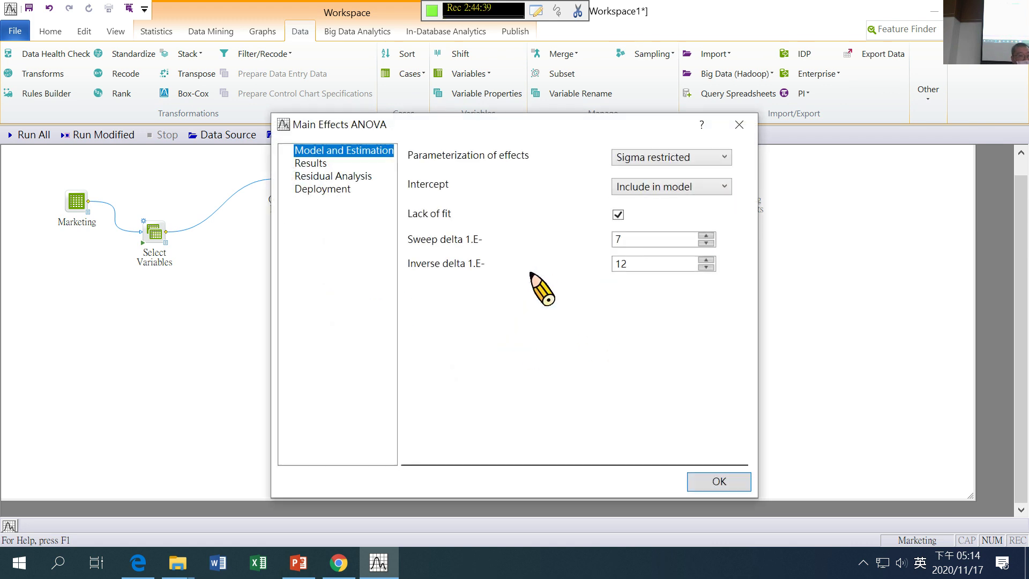
click(313, 165)
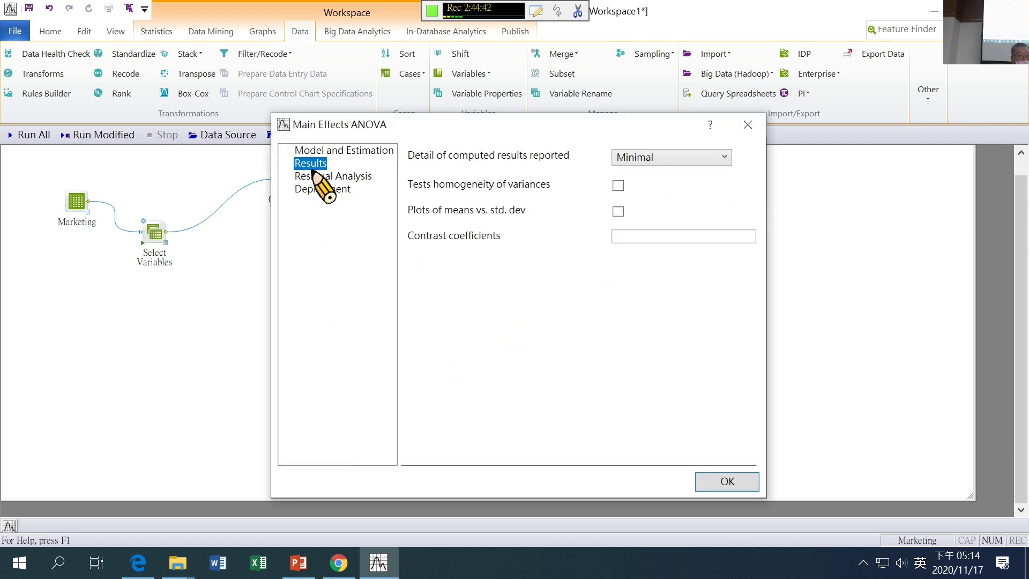
click(641, 161)
click(642, 189)
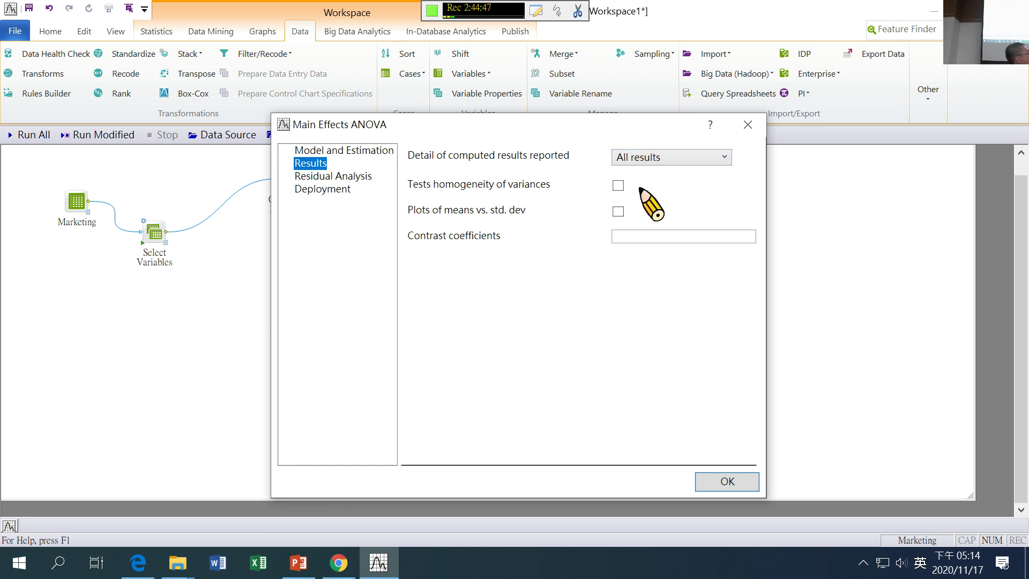
click(618, 185)
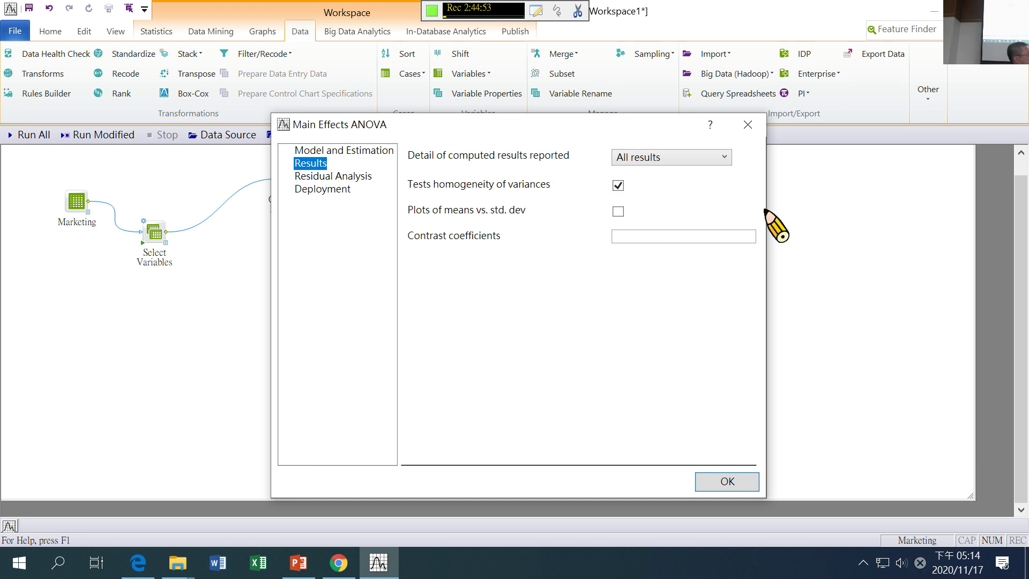
click(618, 211)
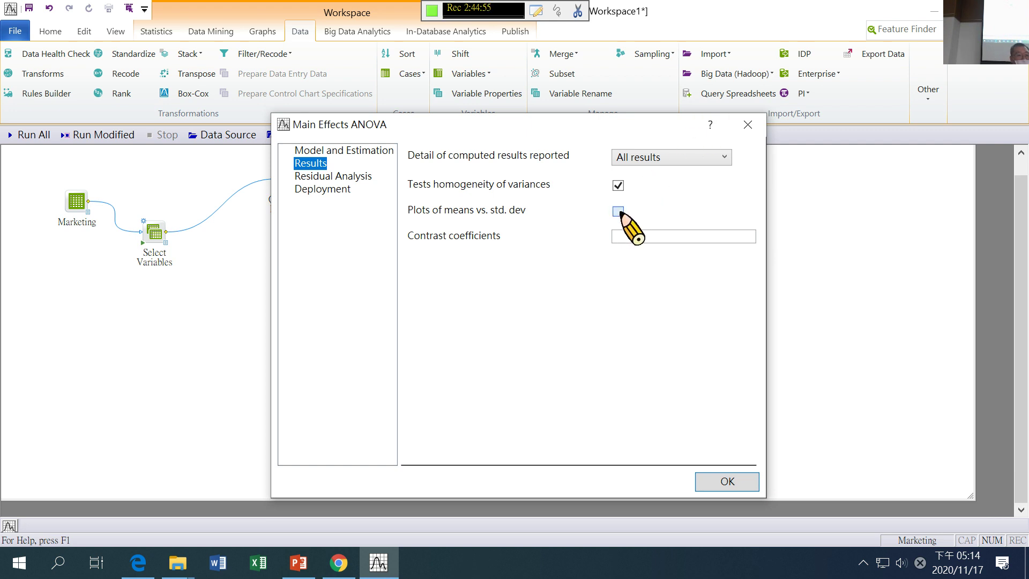
Enable residual analysis and the normal probability plot for the Main Effects ANOVA, and run all nodes in the workspace.
click(341, 177)
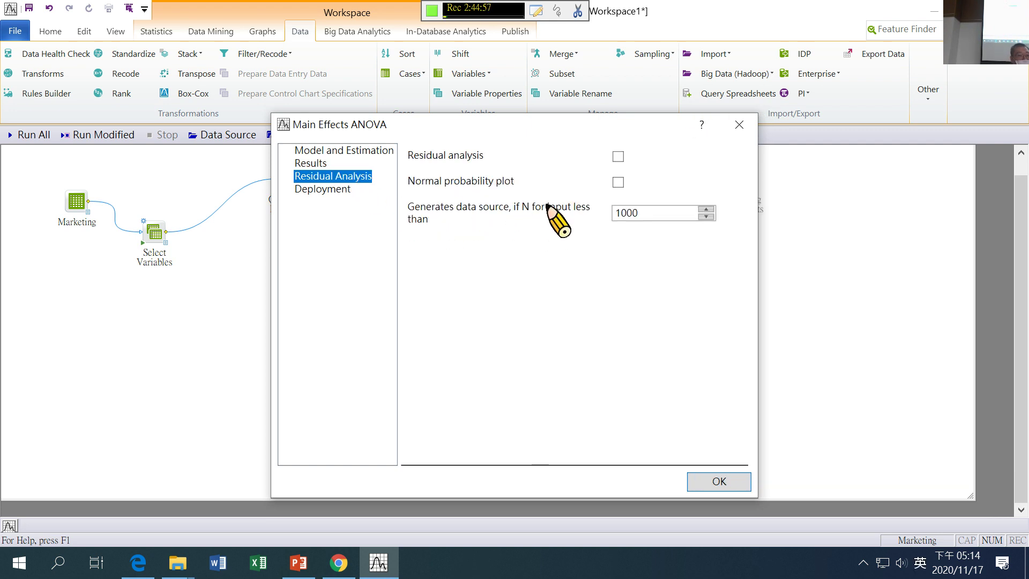
click(617, 156)
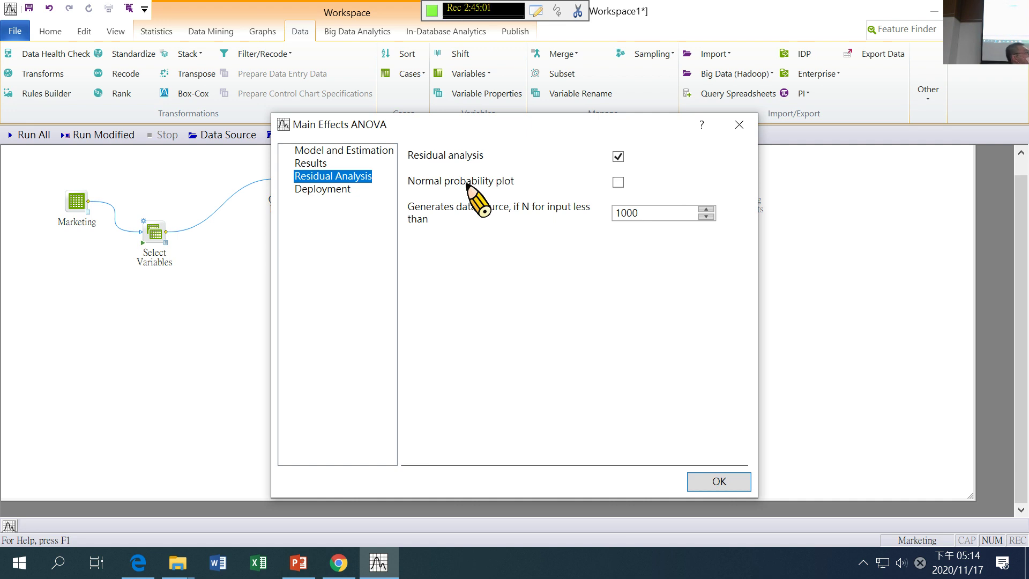
click(619, 183)
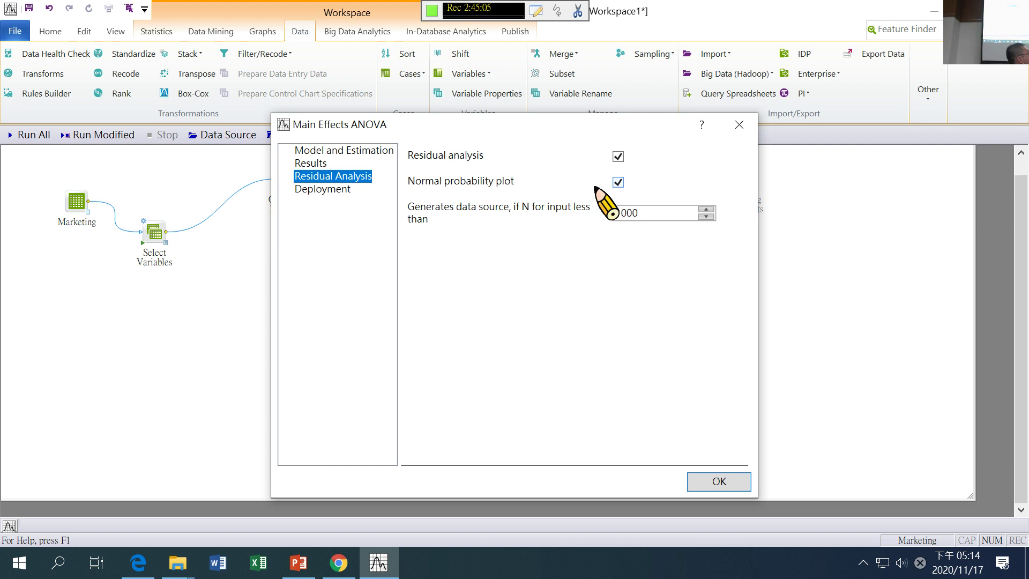
click(718, 482)
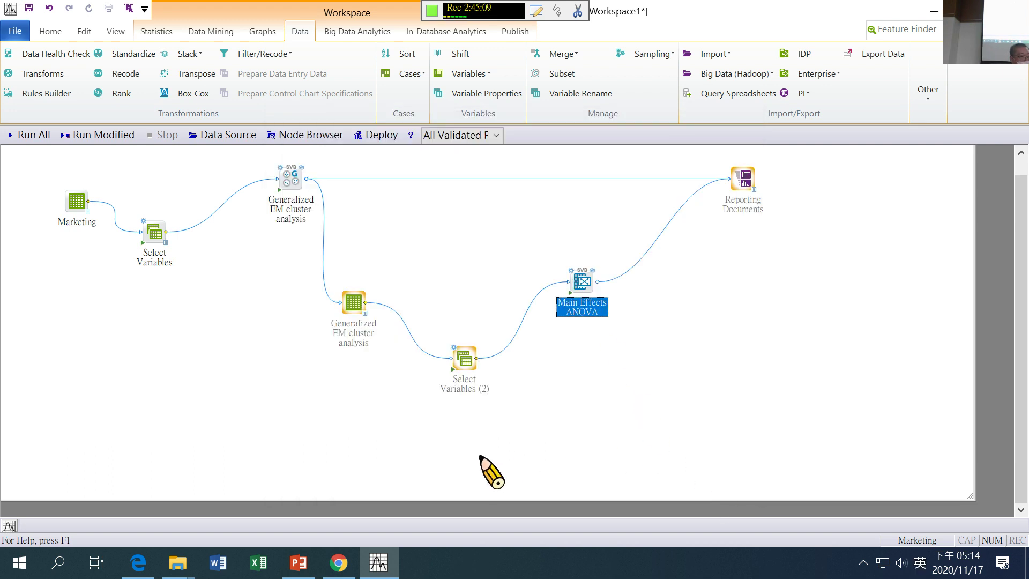
click(26, 139)
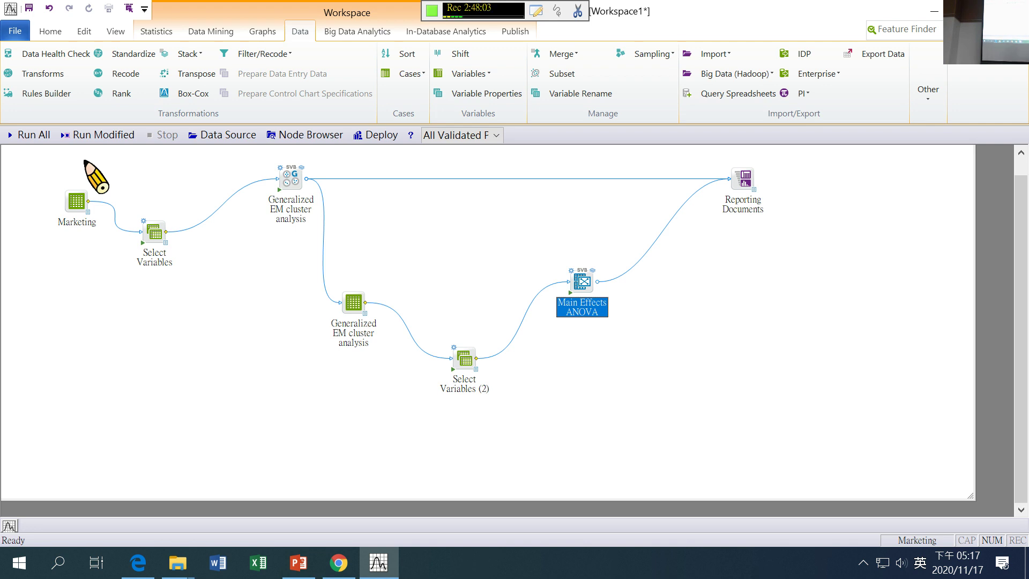
Bring up the command for opening an existing document.
click(49, 32)
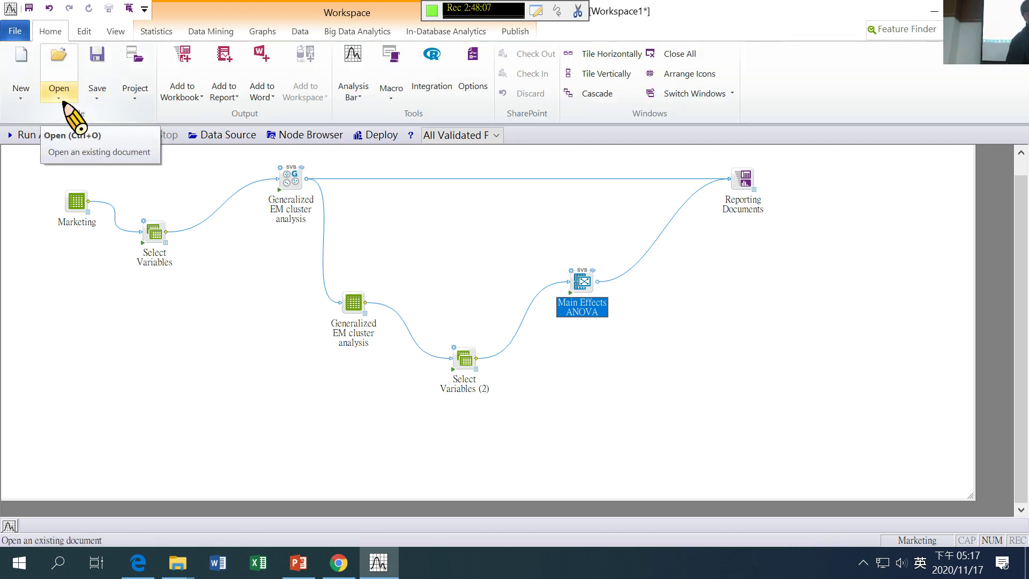